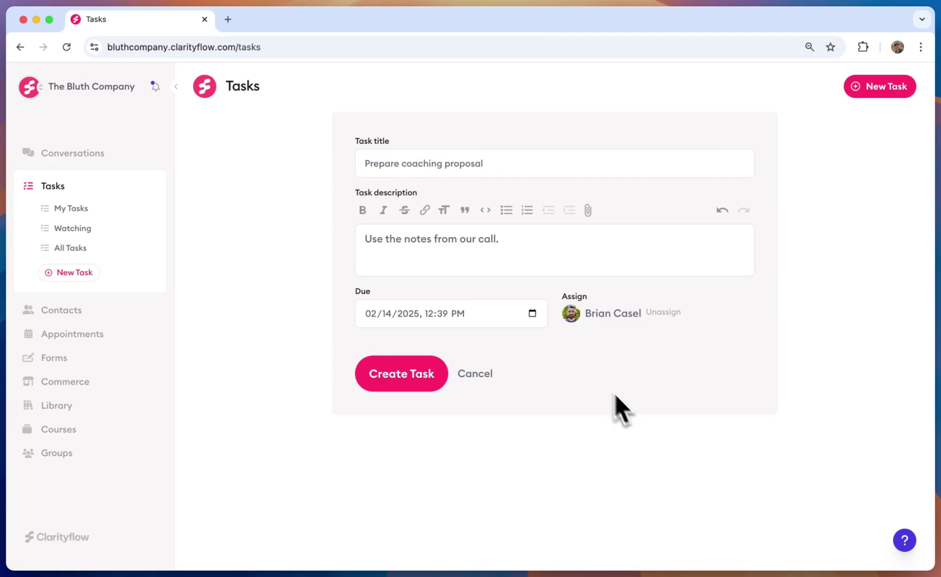
pyautogui.click(655, 315)
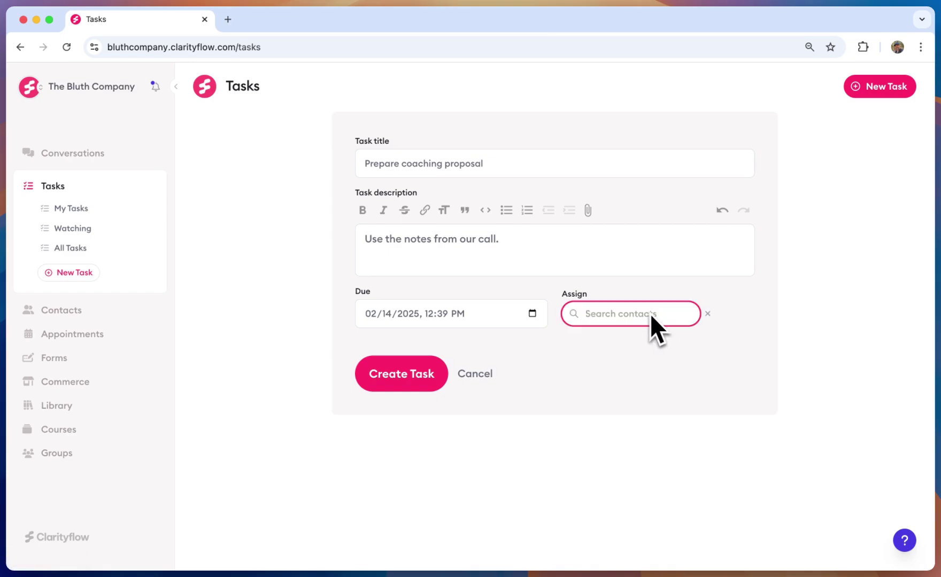
pyautogui.write('em')
pyautogui.press('super+a')
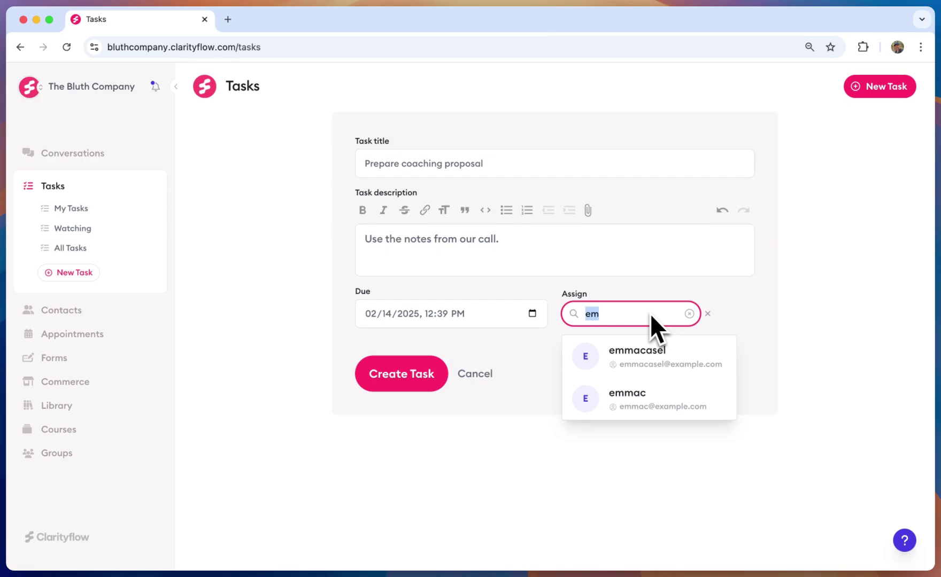
pyautogui.press('BackSpace')
pyautogui.click(707, 315)
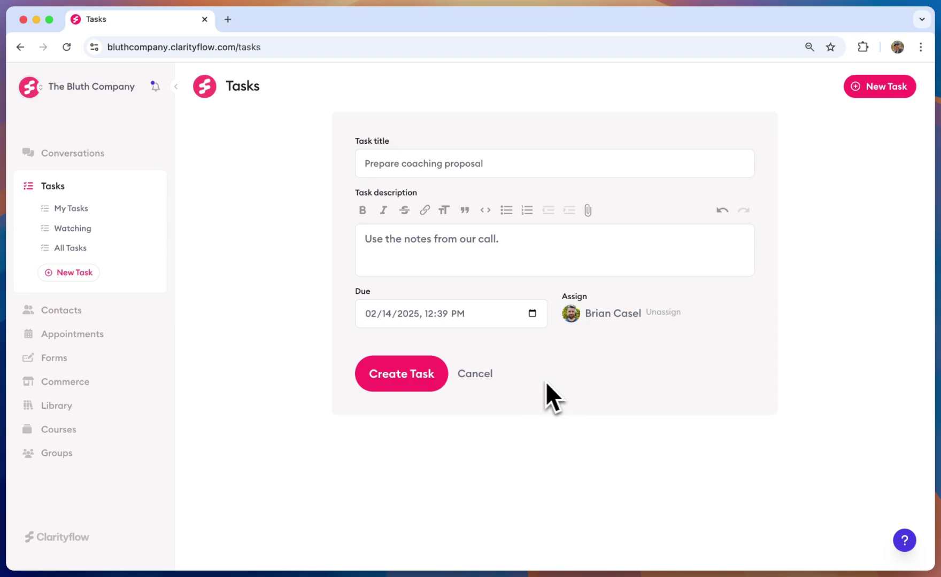
# - Create the "Prepare coaching proposal" task with the details already filled in
pyautogui.click(414, 384)
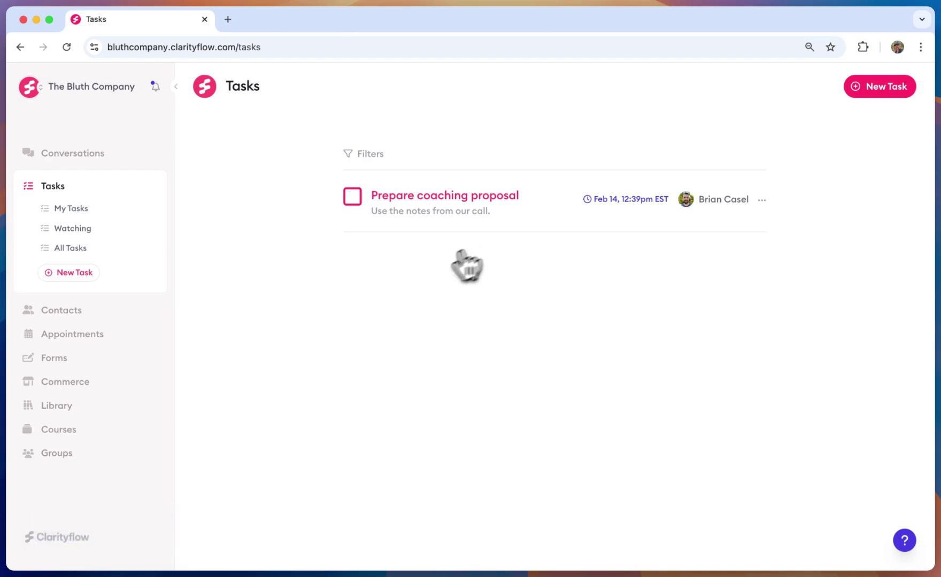
# - In the "Language learning lesson" conversation, start a new message reading "Here are some tasks for you to do between now and our next coaching session!"
pyautogui.click(85, 156)
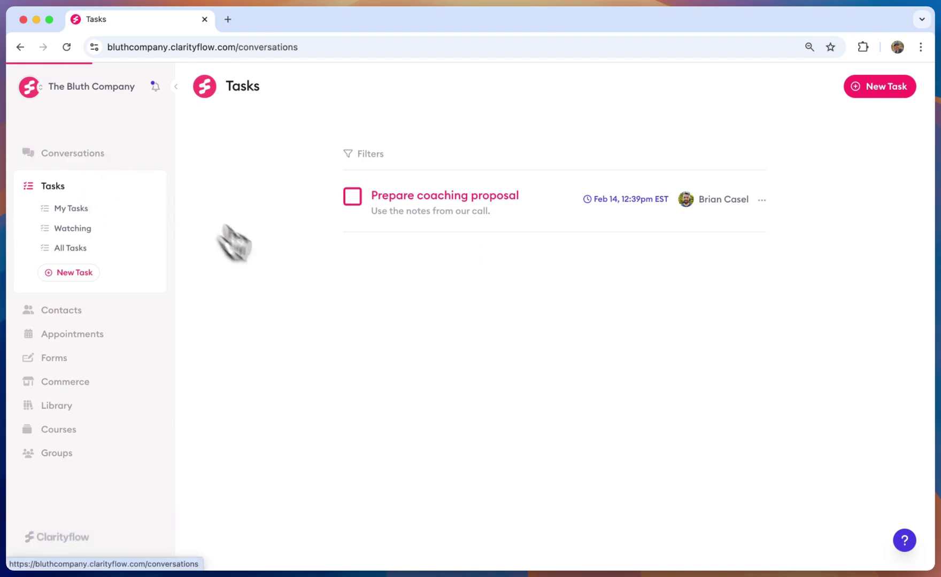
pyautogui.click(287, 312)
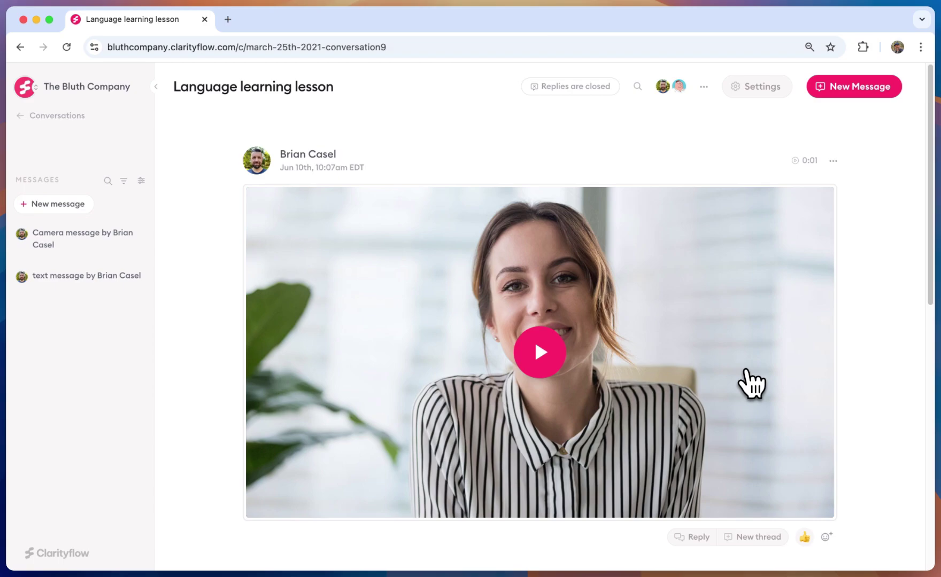
pyautogui.scroll(-2, 749, 382)
pyautogui.scroll(-8, 751, 384)
pyautogui.scroll(10, 751, 384)
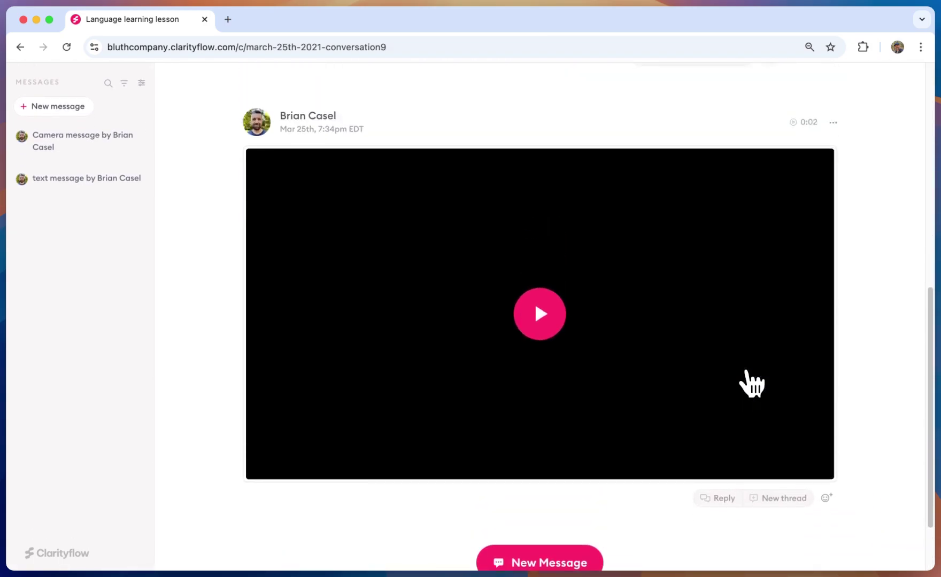
pyautogui.click(851, 93)
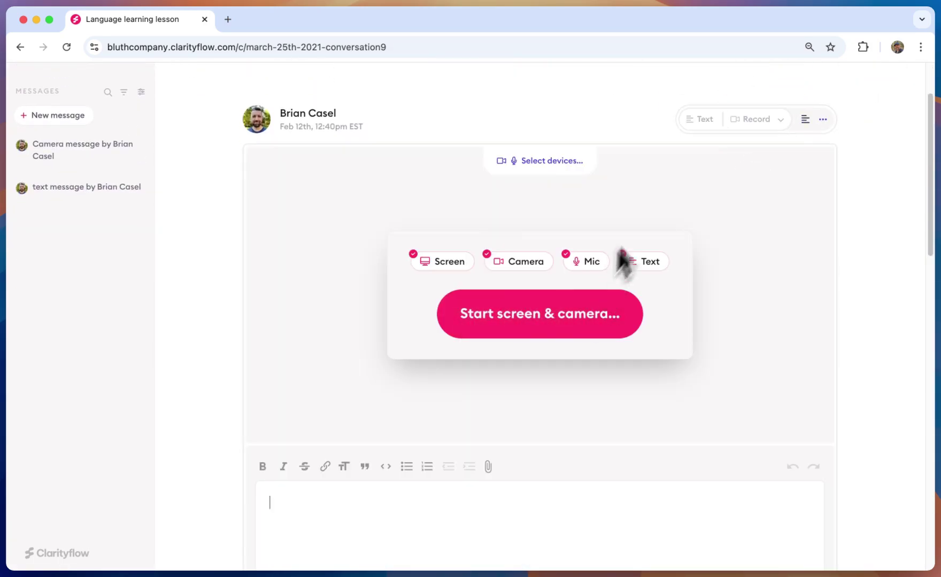
pyautogui.click(626, 263)
pyautogui.scroll(-4, 594, 351)
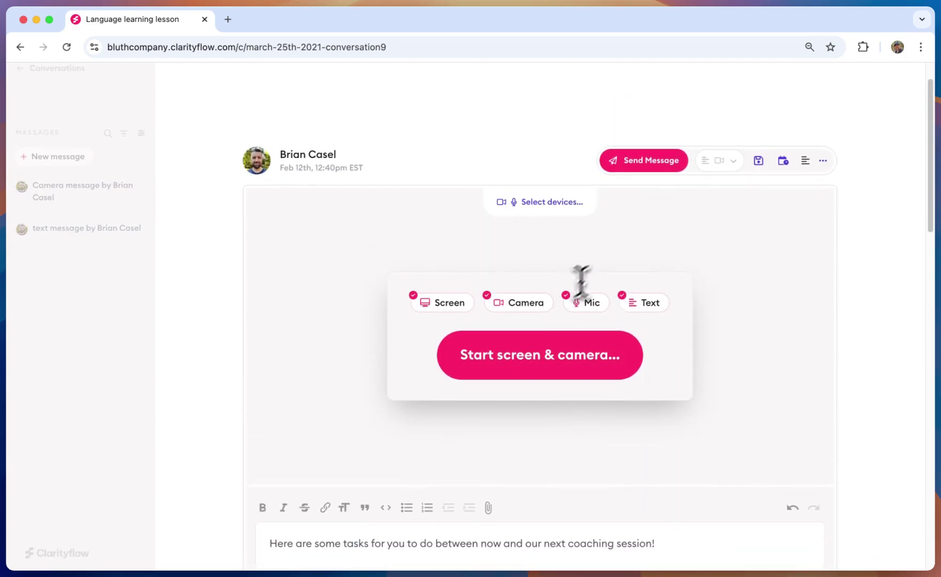
# - Include tasks in the message and add a first one titled "Review the worksheet"
pyautogui.click(721, 160)
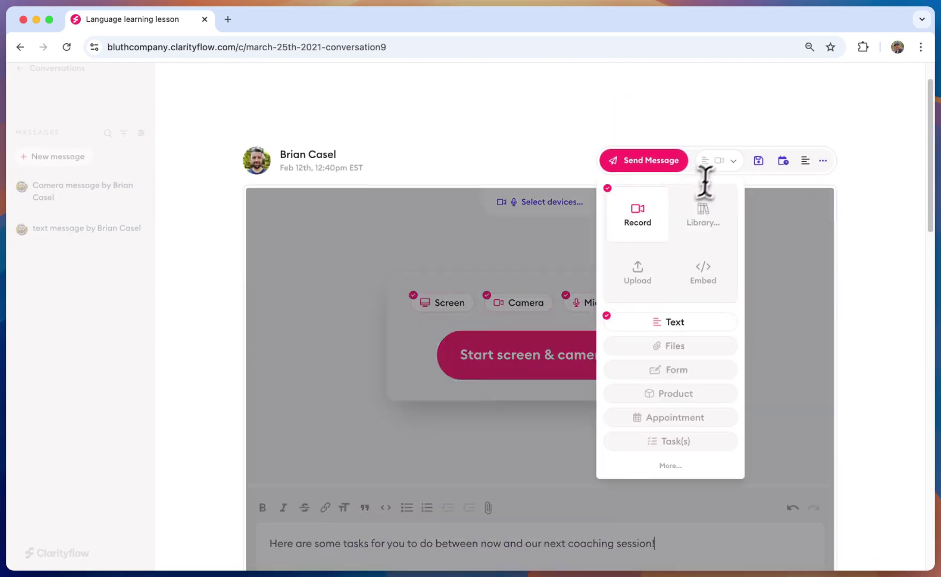
pyautogui.click(678, 443)
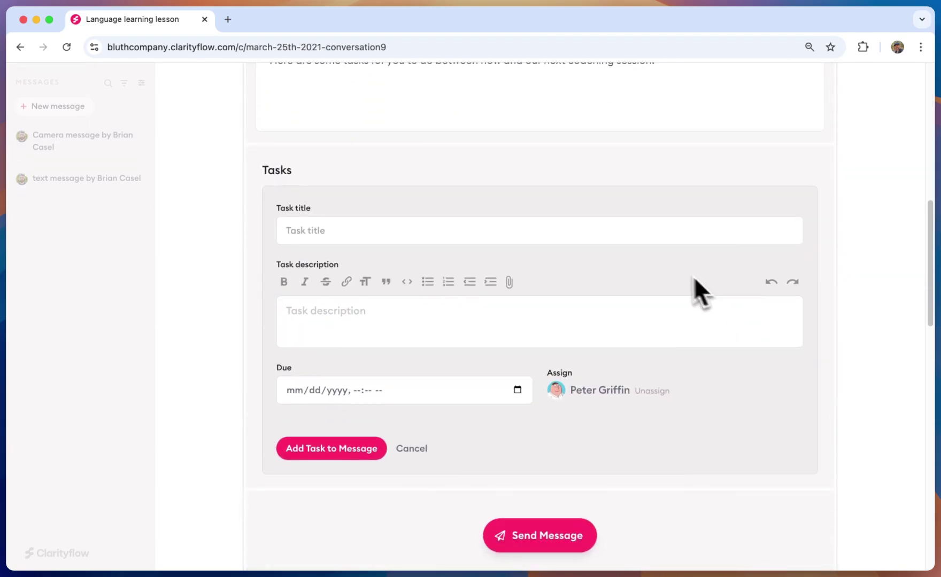
pyautogui.click(623, 231)
pyautogui.write('Review the worksheet')
pyautogui.click(350, 451)
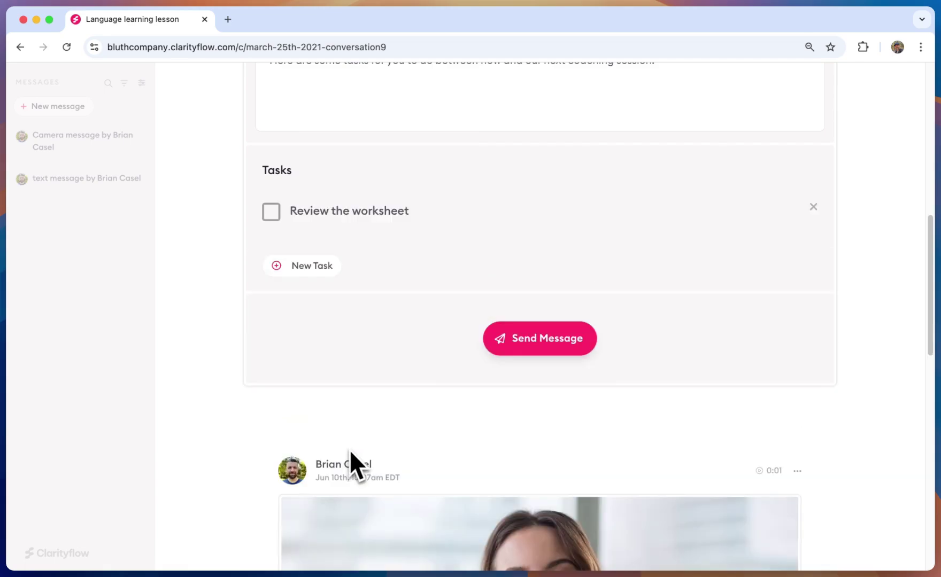
# - Add two more tasks to the message, titled "Prepare the brand strategy" and "Write the one-page action plan"
pyautogui.click(313, 265)
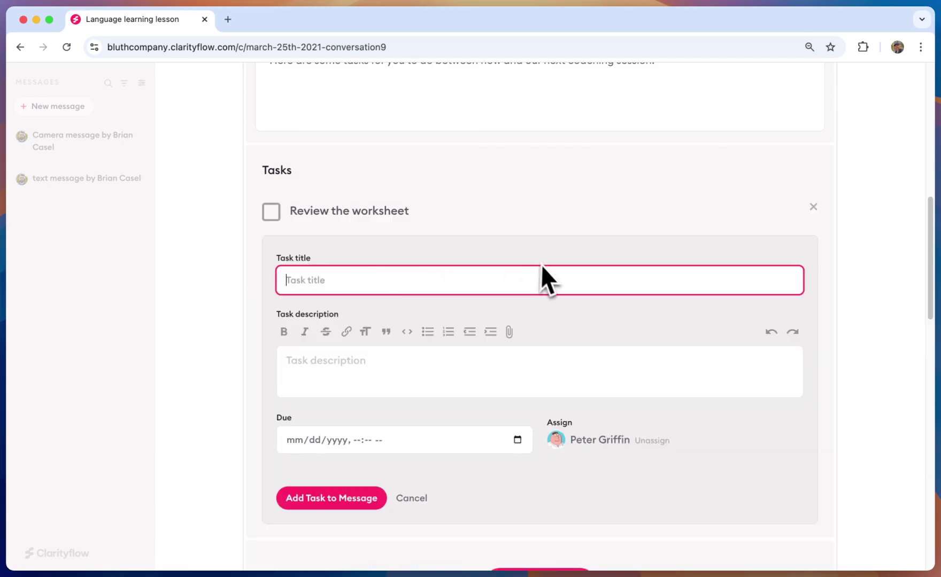
pyautogui.write('Prepare the brand strategy')
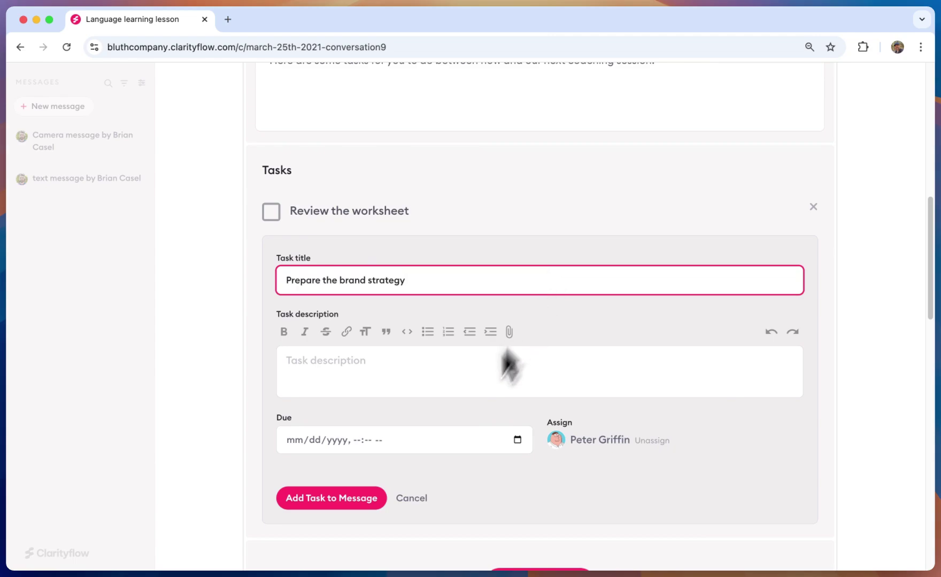
pyautogui.click(369, 500)
pyautogui.click(346, 315)
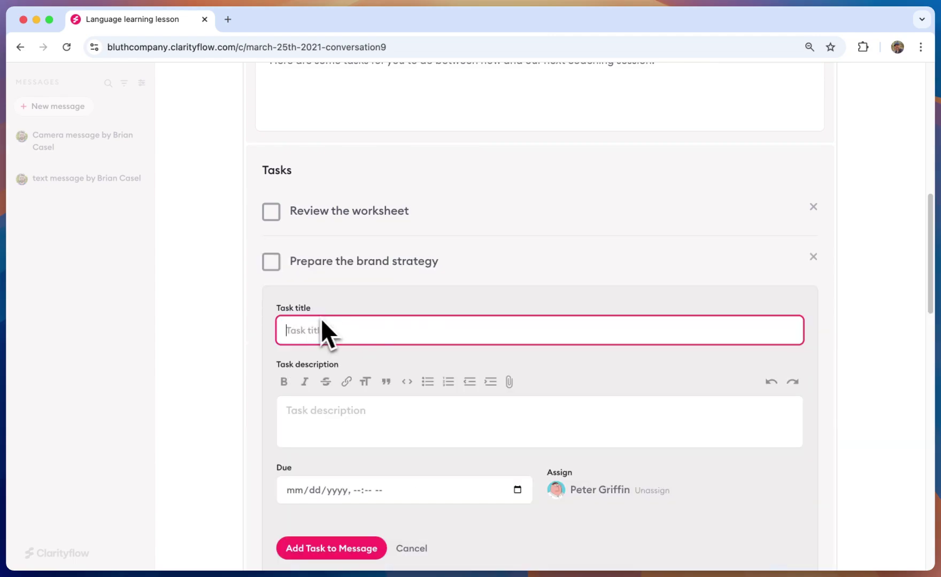
pyautogui.write('Write the one-page action plan')
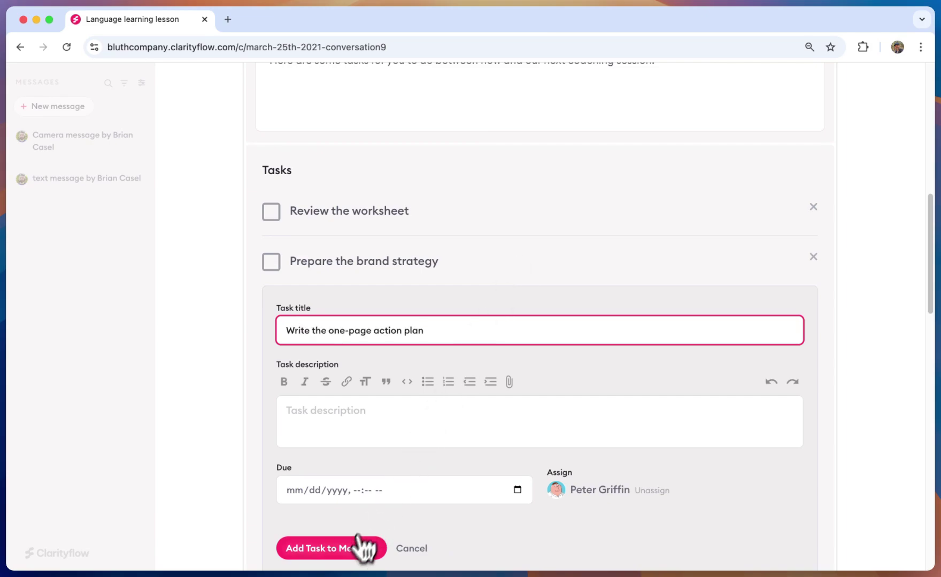
pyautogui.click(368, 550)
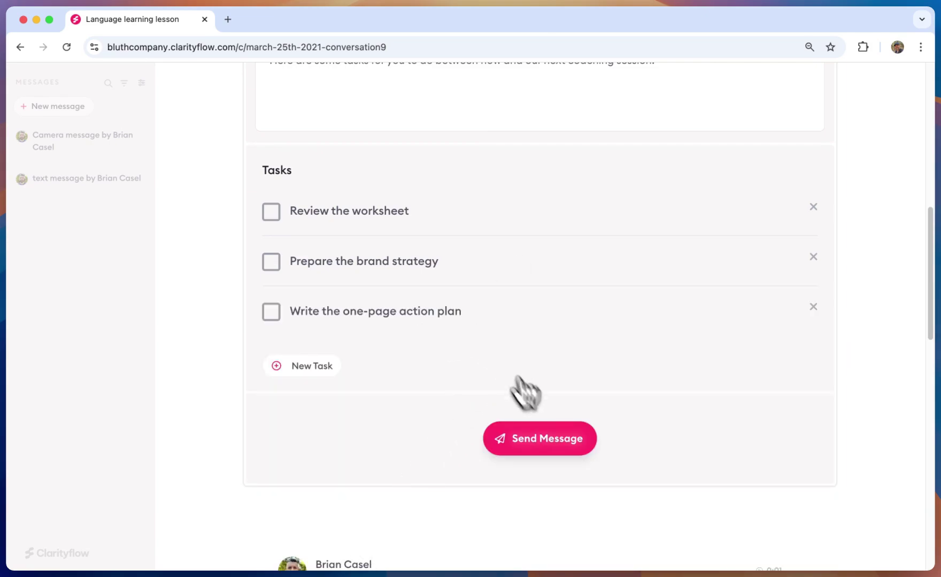
# - Send the message and mark its "Review the worksheet" and "Prepare the brand strategy" tasks as complete
pyautogui.click(566, 451)
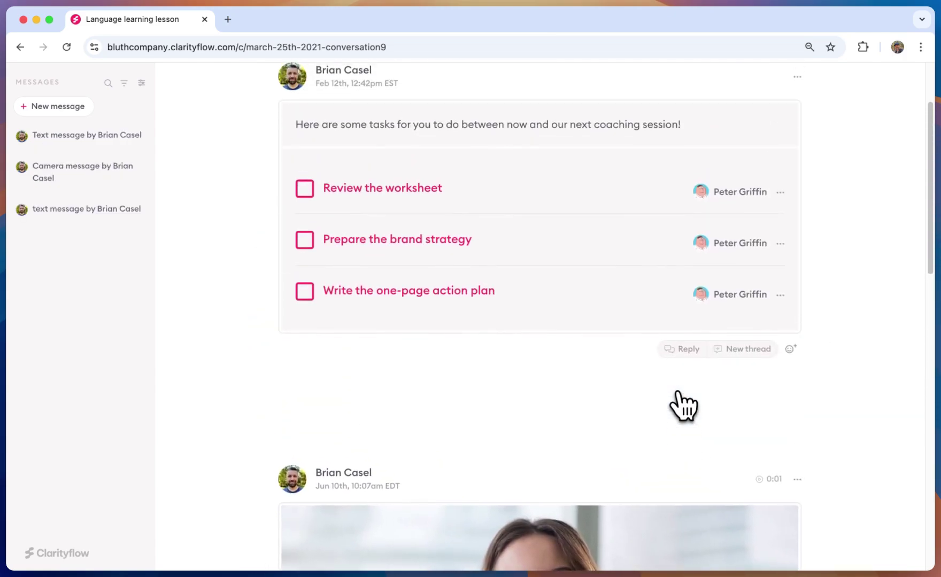
pyautogui.scroll(2, 678, 393)
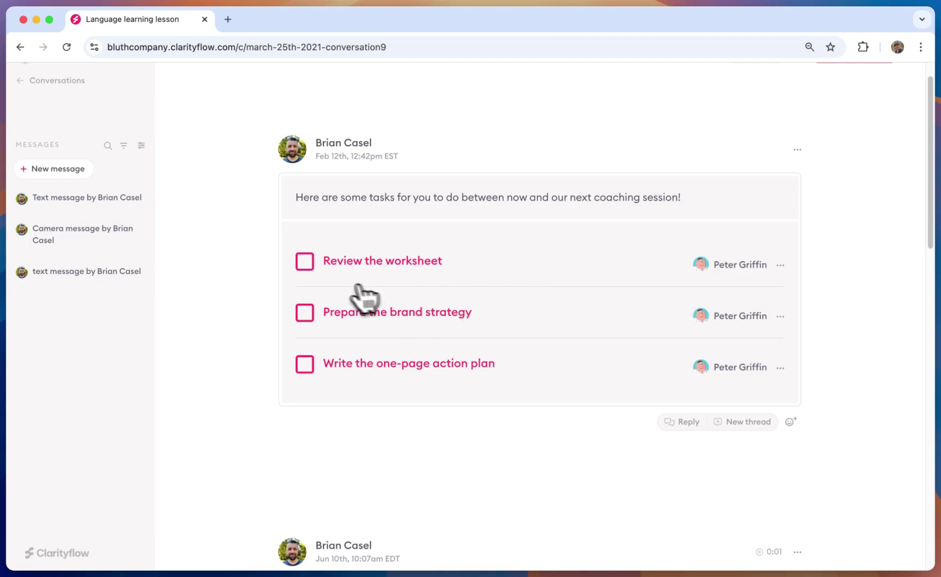
pyautogui.click(306, 265)
pyautogui.click(305, 314)
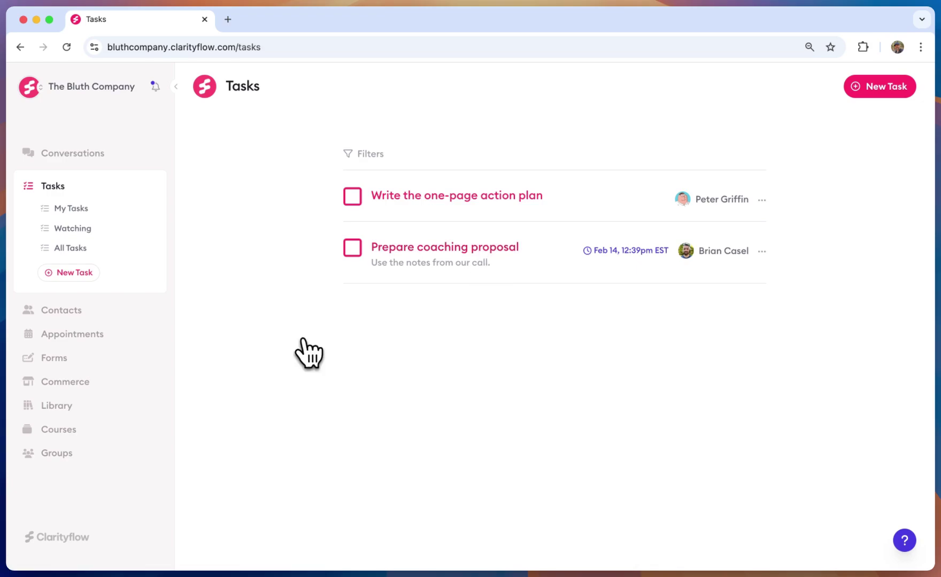
# - In the task list's filters, switch off Show incomplete, and switch Only my tasks on and off again
pyautogui.click(372, 155)
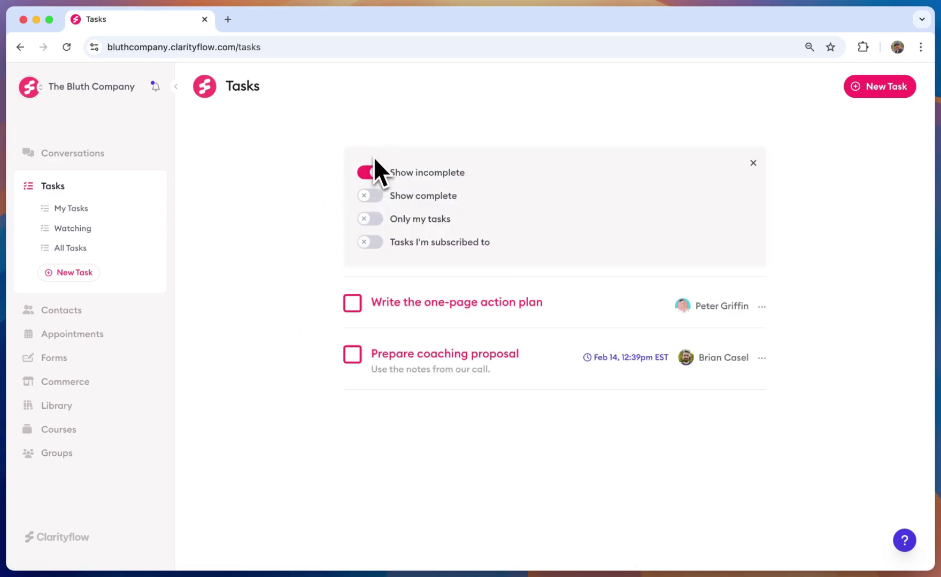
pyautogui.click(377, 173)
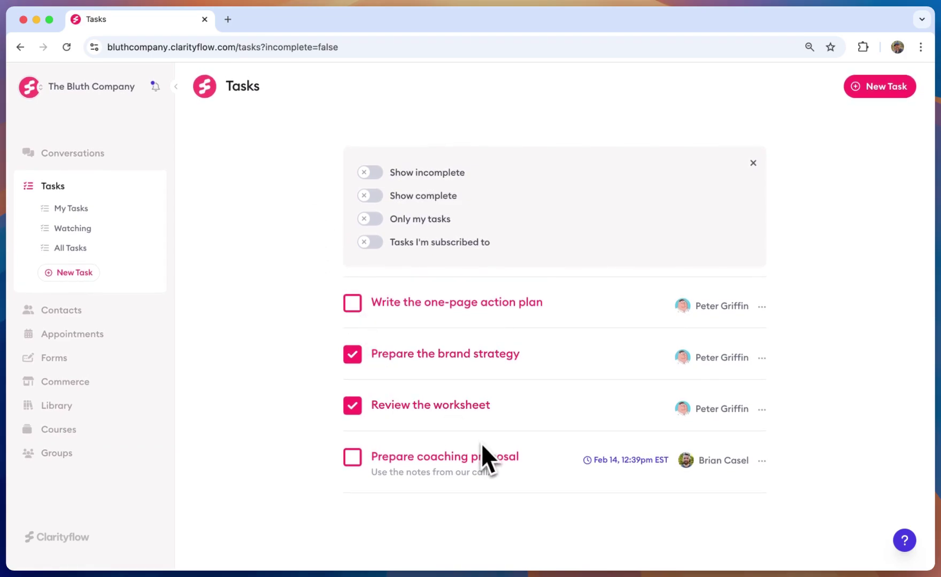
pyautogui.click(370, 219)
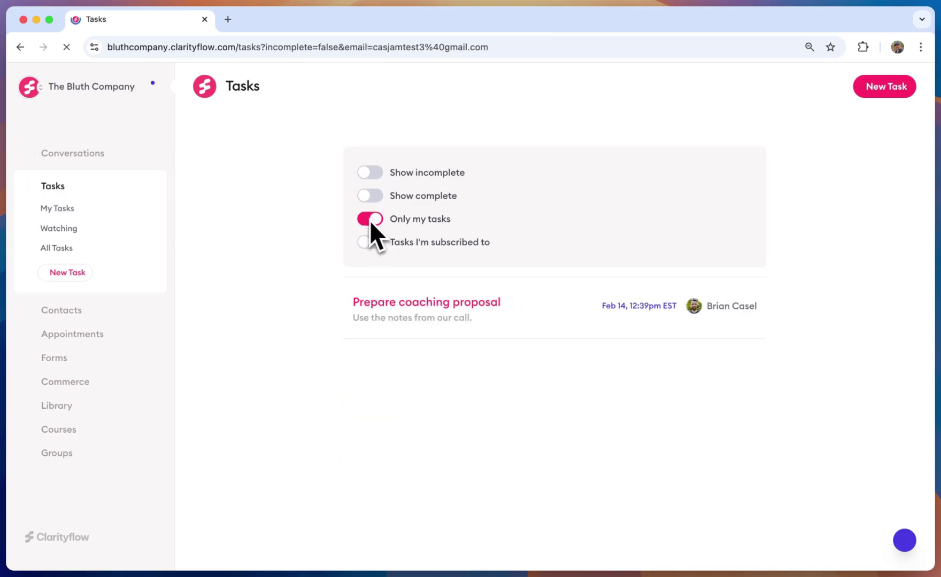
pyautogui.click(374, 218)
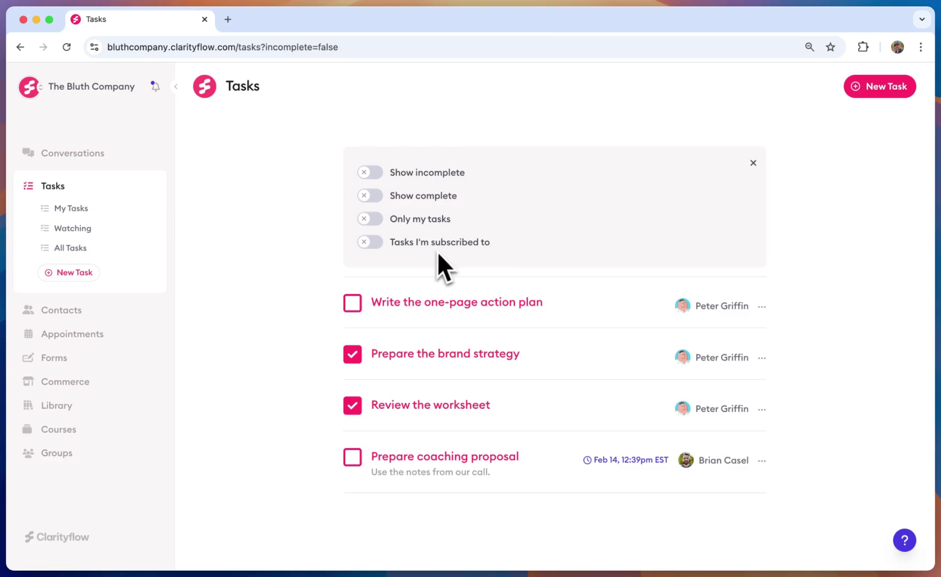
# - Review the subscribers of the "Write the one-page action plan" task and close its details
pyautogui.click(489, 304)
pyautogui.click(355, 319)
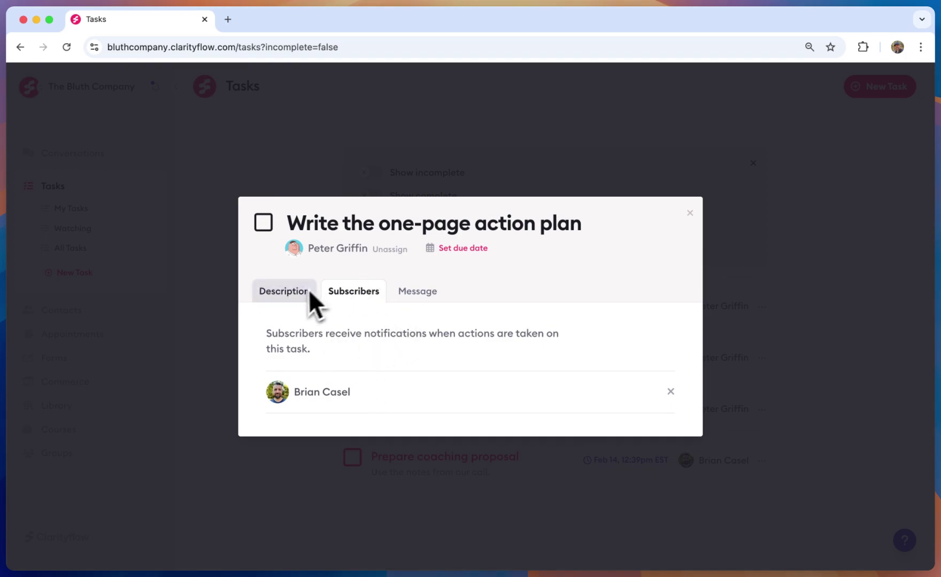
pyautogui.click(215, 317)
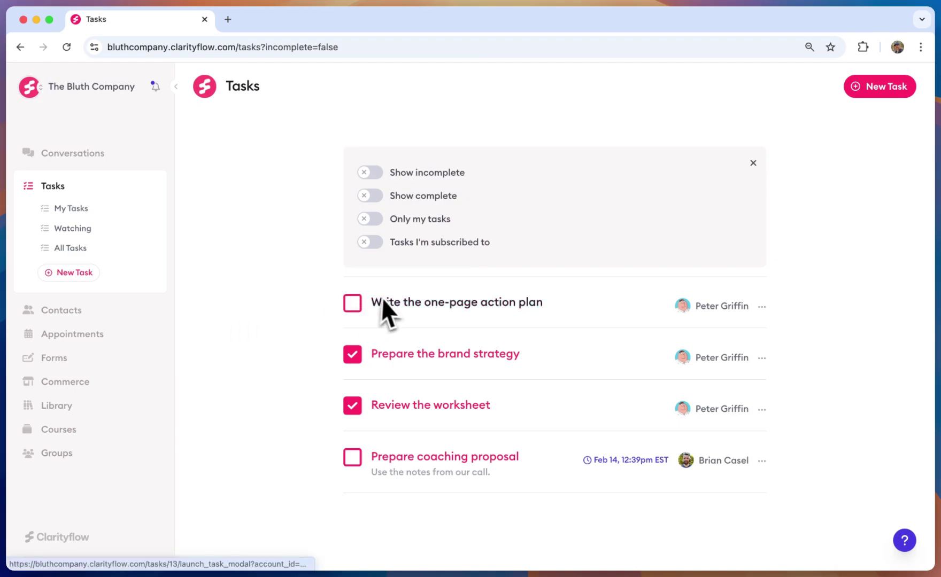
# - Reassign the "Write the one-page action plan" task to the first contact found by searching for the new assignee's first name
pyautogui.click(481, 305)
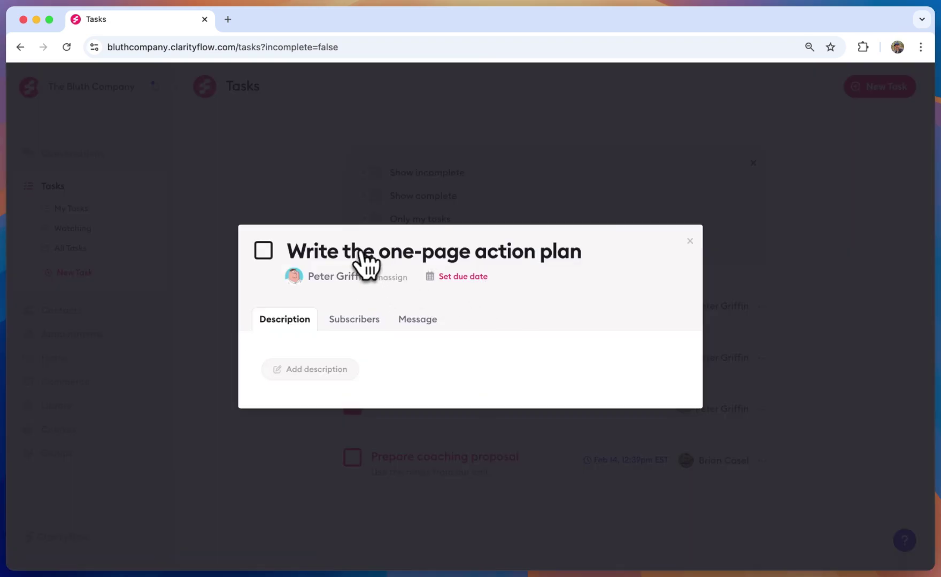
pyautogui.click(419, 262)
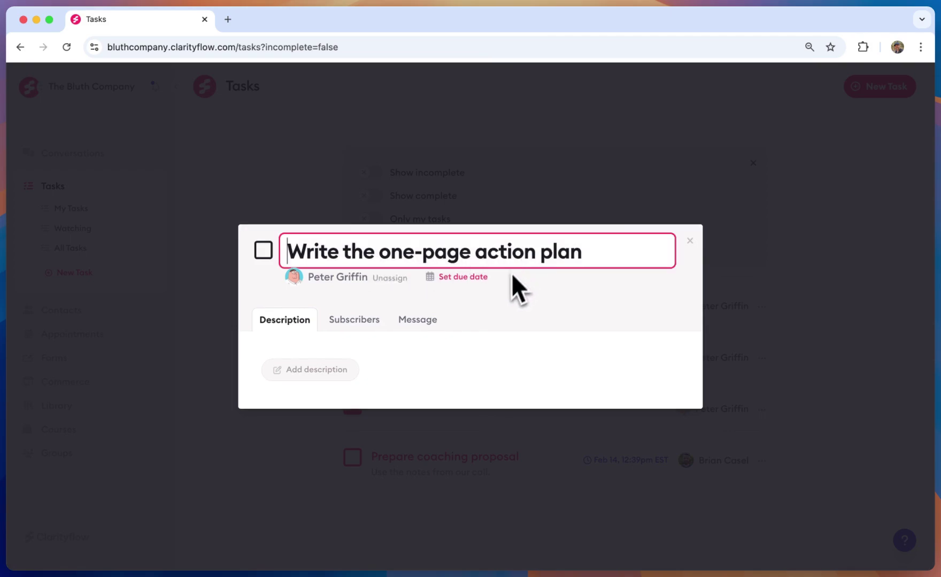
pyautogui.click(390, 278)
pyautogui.click(381, 277)
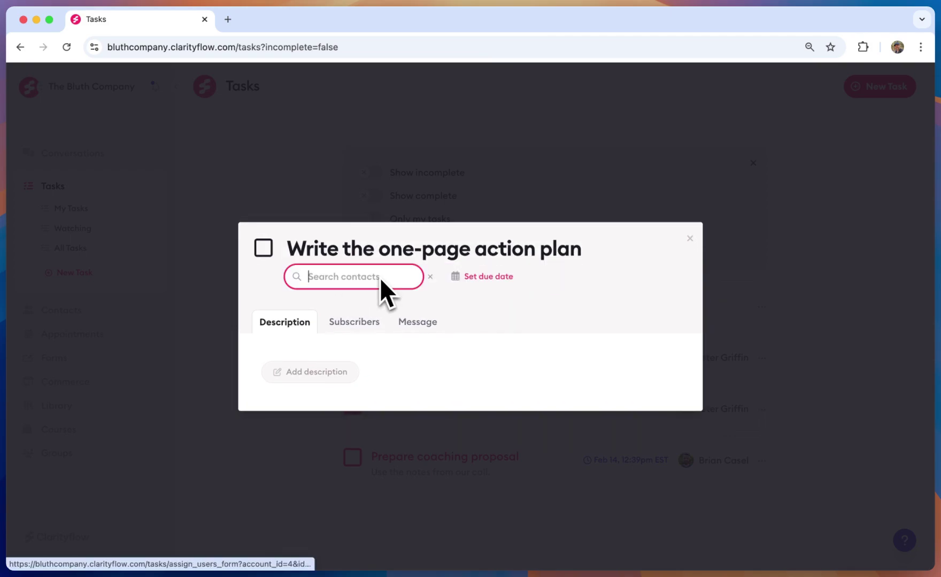
pyautogui.click(364, 280)
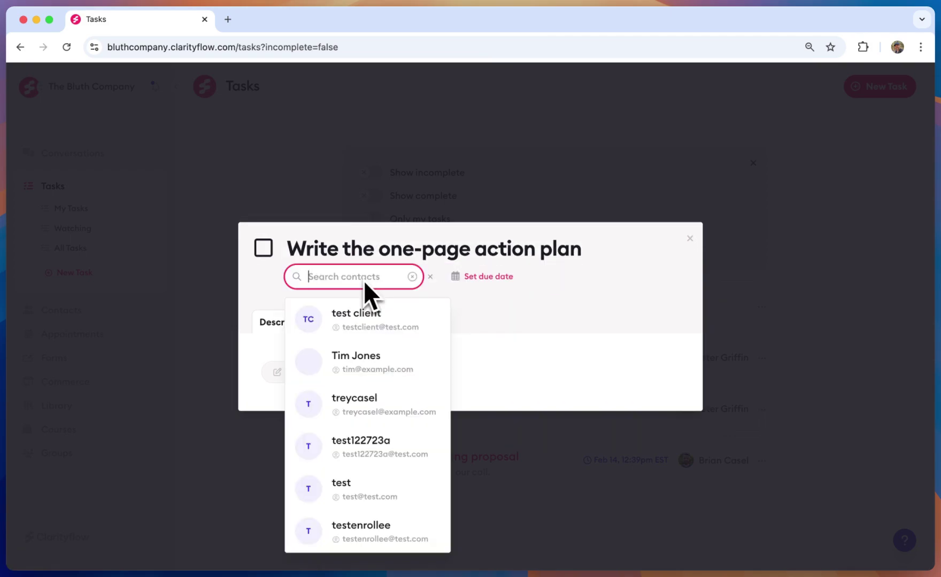
pyautogui.write('emma')
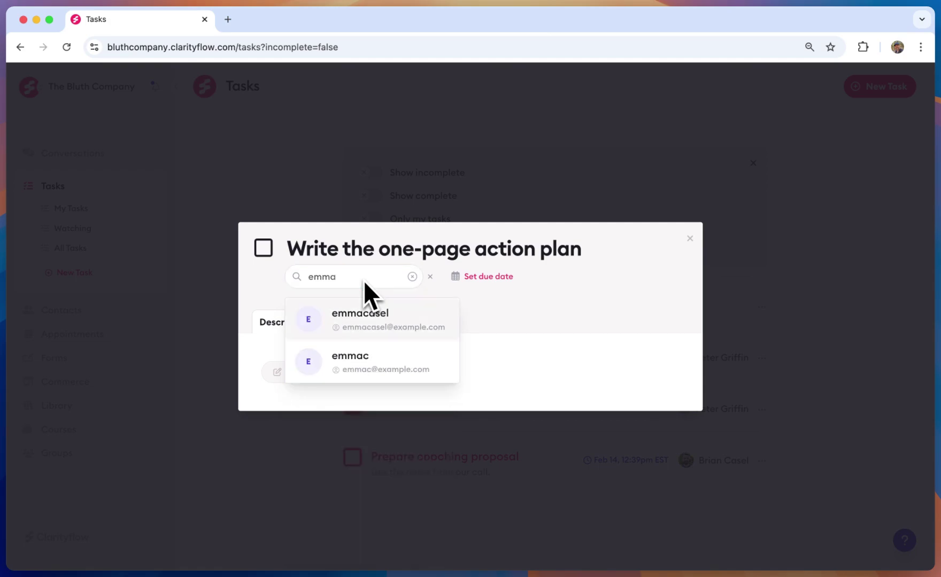
pyautogui.click(384, 327)
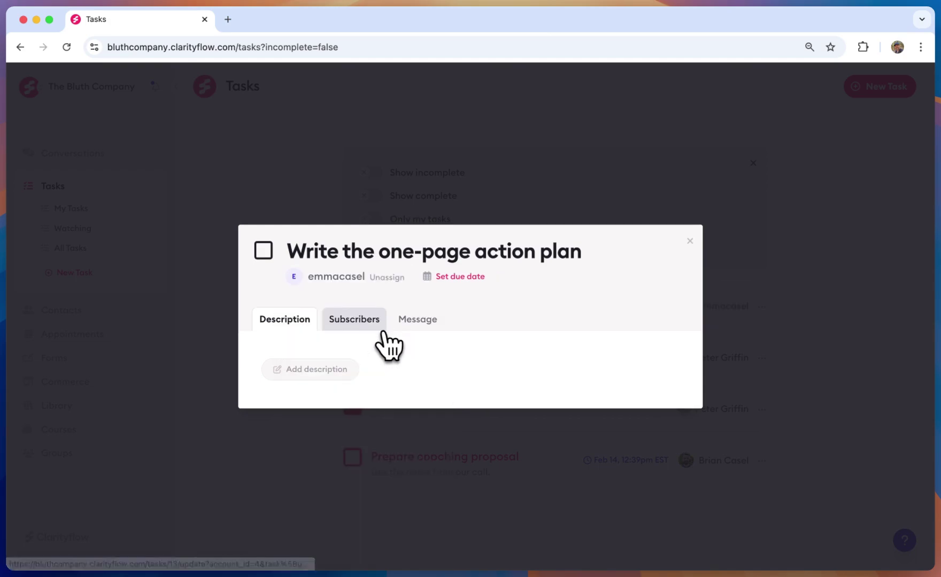
# - Set the due date of the "Write the one-page action plan" task to 02/14/2025, 12:43 PM
pyautogui.click(484, 282)
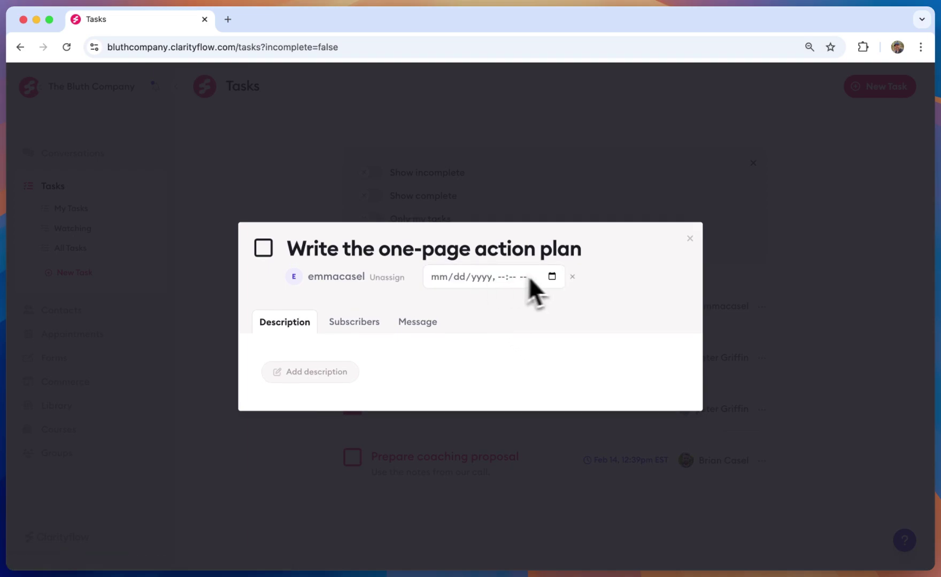
pyautogui.click(552, 277)
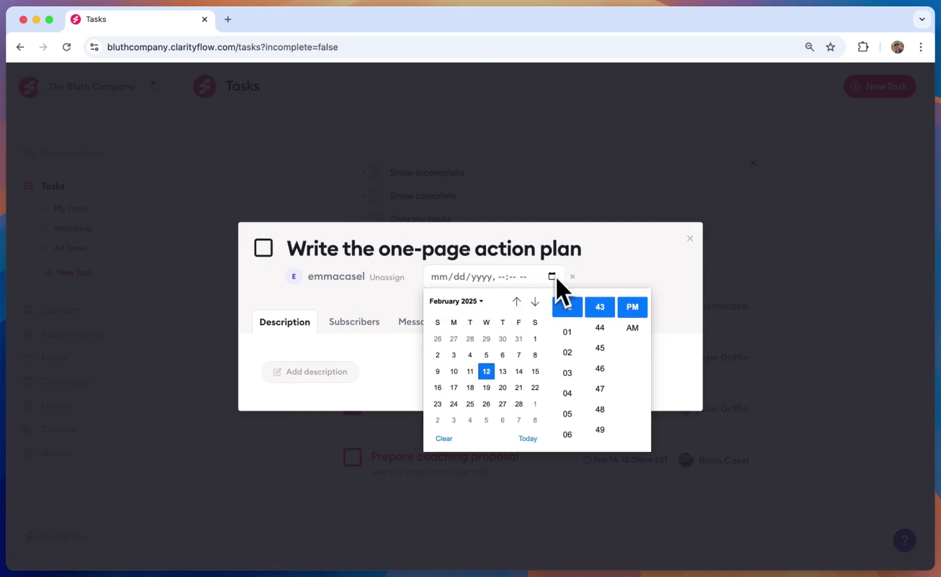
pyautogui.click(520, 370)
pyautogui.click(640, 266)
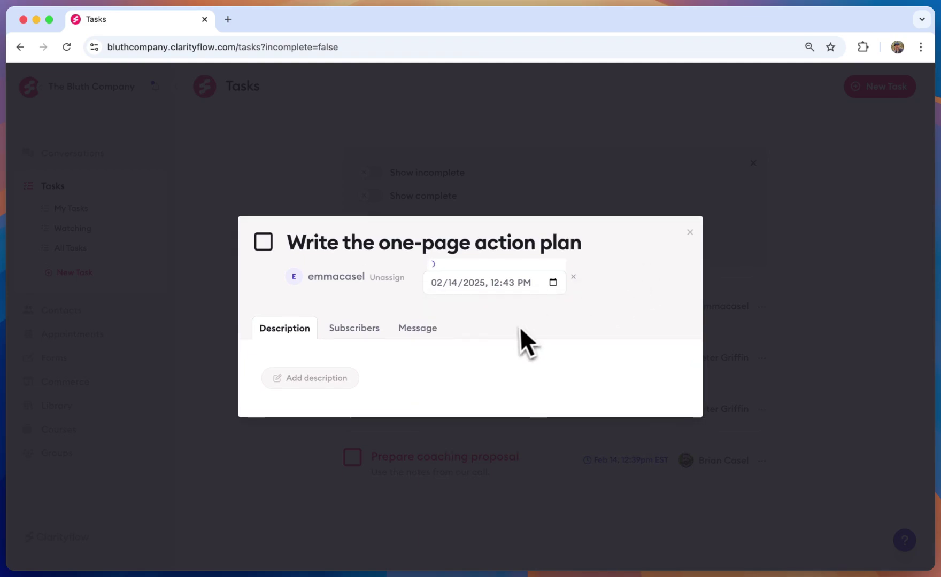
# - Add a description of "Here's a description of this task with lots of detail.", three bullet points and a link, and view the task's attached message
pyautogui.click(348, 376)
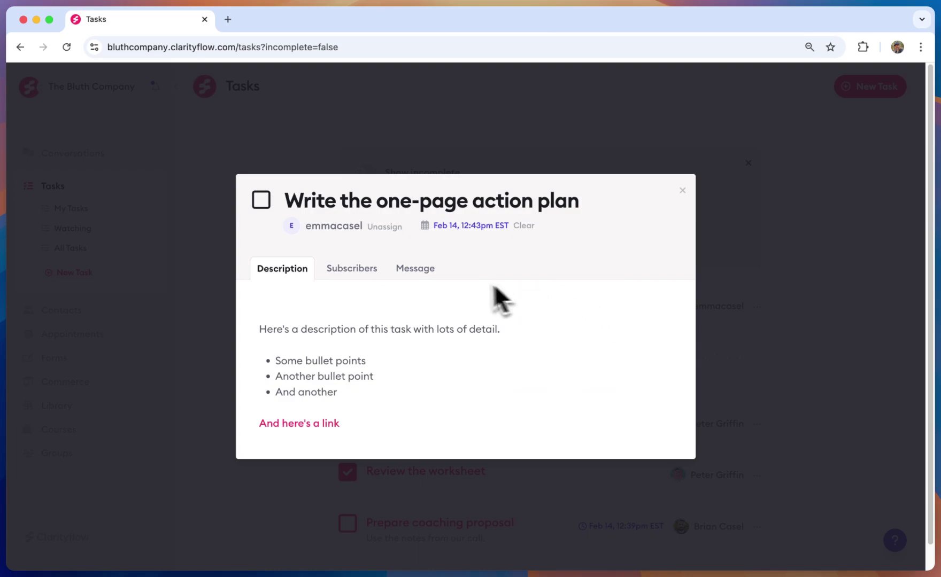
pyautogui.click(434, 278)
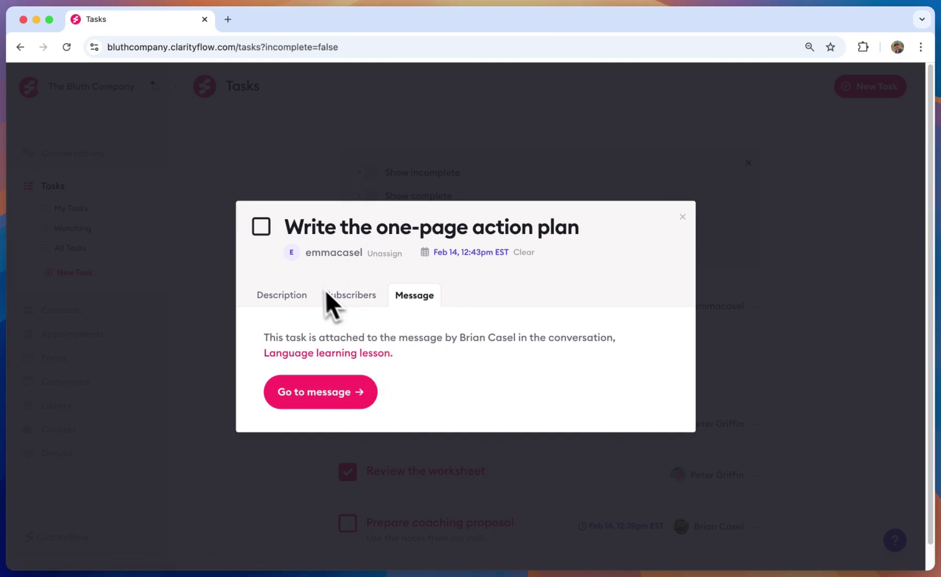
# - Mark the "Write the one-page action plan" task complete and incomplete again, and close its details
pyautogui.click(261, 228)
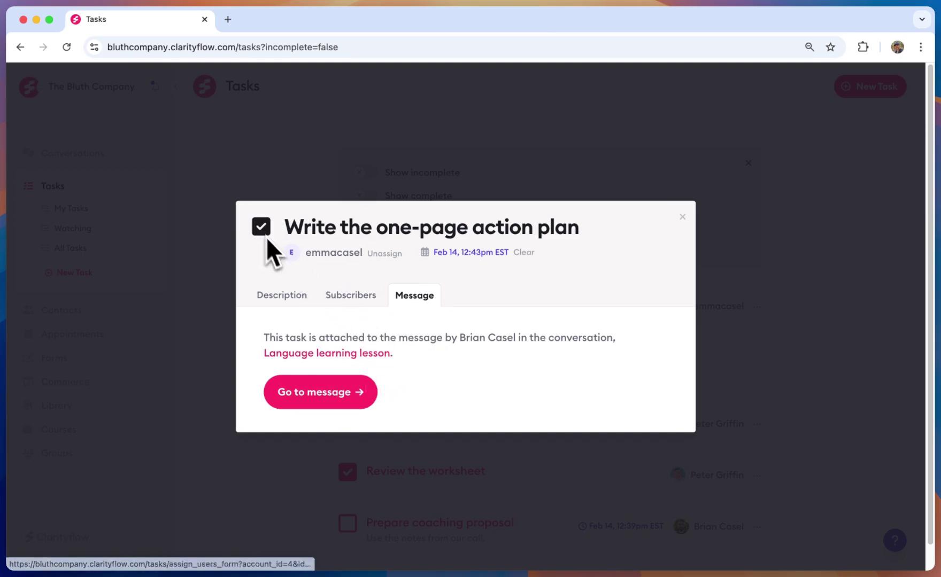
pyautogui.click(265, 229)
pyautogui.click(358, 180)
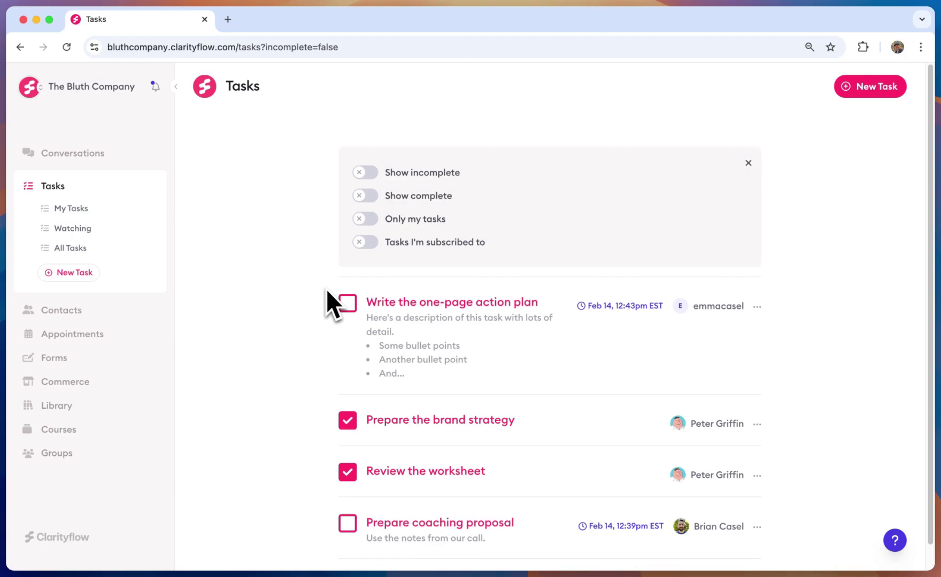
# - Open the Text Lesson 3 message template from the Library and start editing its tasks
pyautogui.click(63, 406)
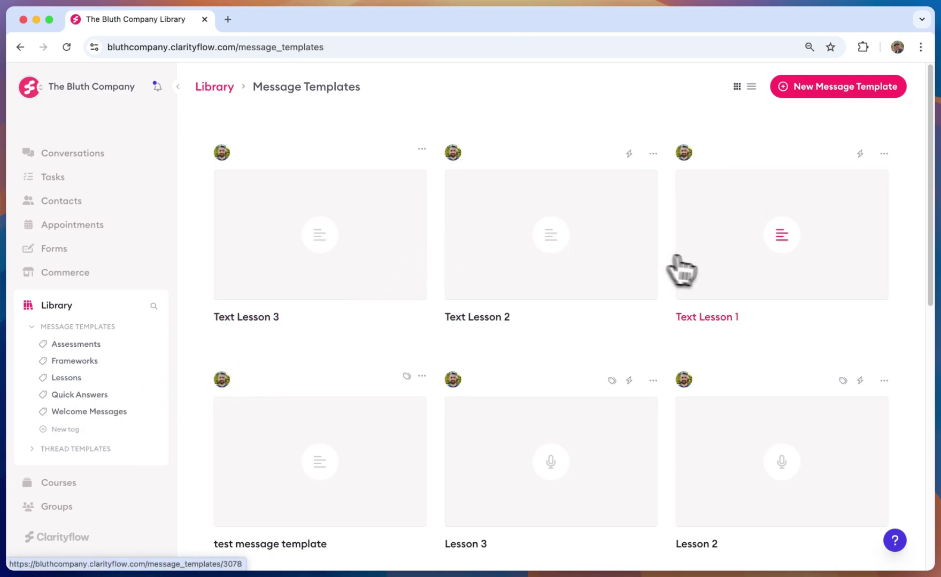
pyautogui.click(406, 262)
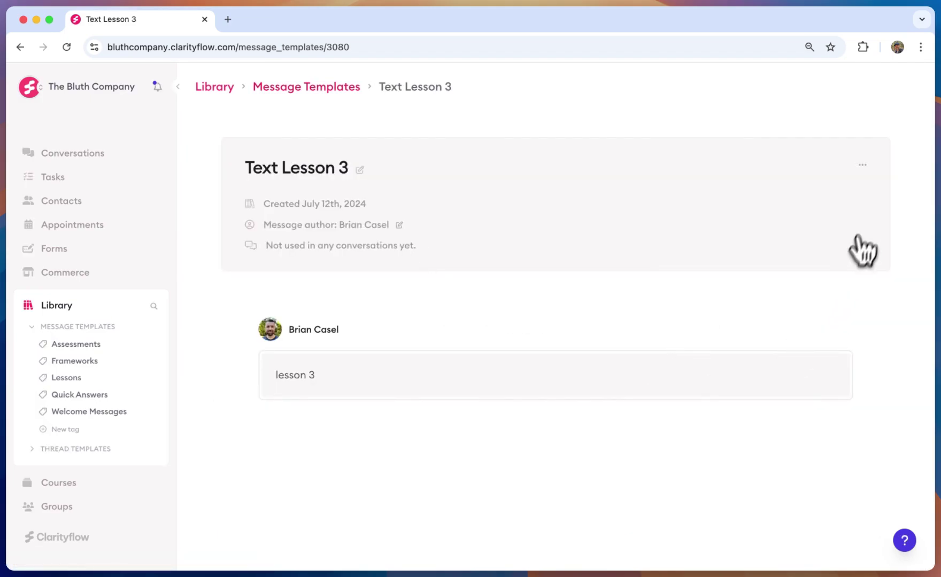
pyautogui.click(864, 177)
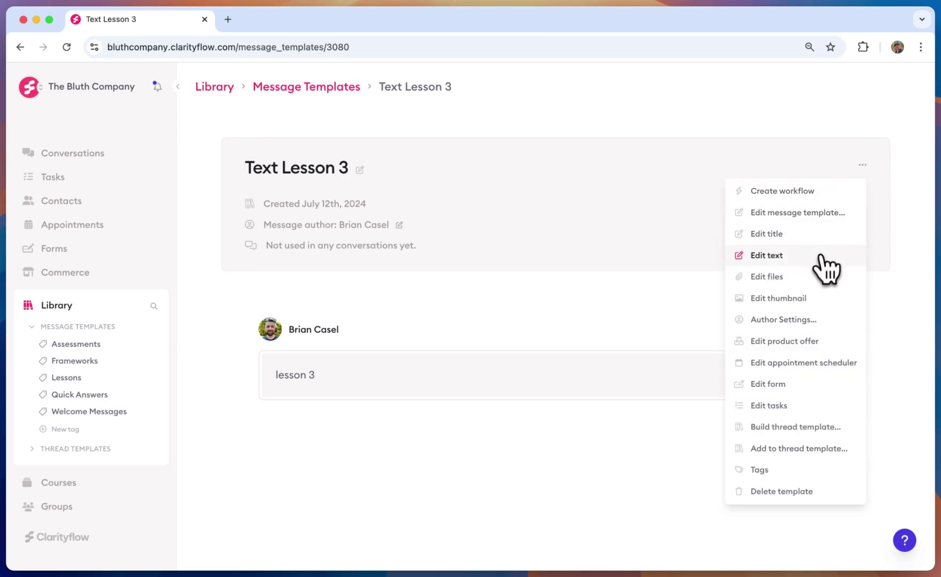
pyautogui.click(790, 402)
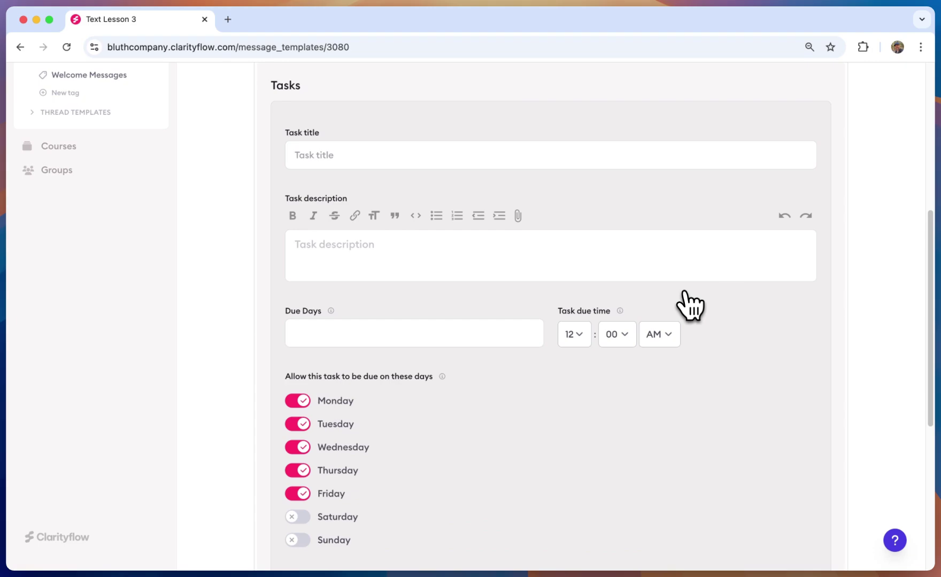
# - Title the template's task "This is a task template", describe it as "Here are some instructions", and set Due Days to 3
pyautogui.click(367, 158)
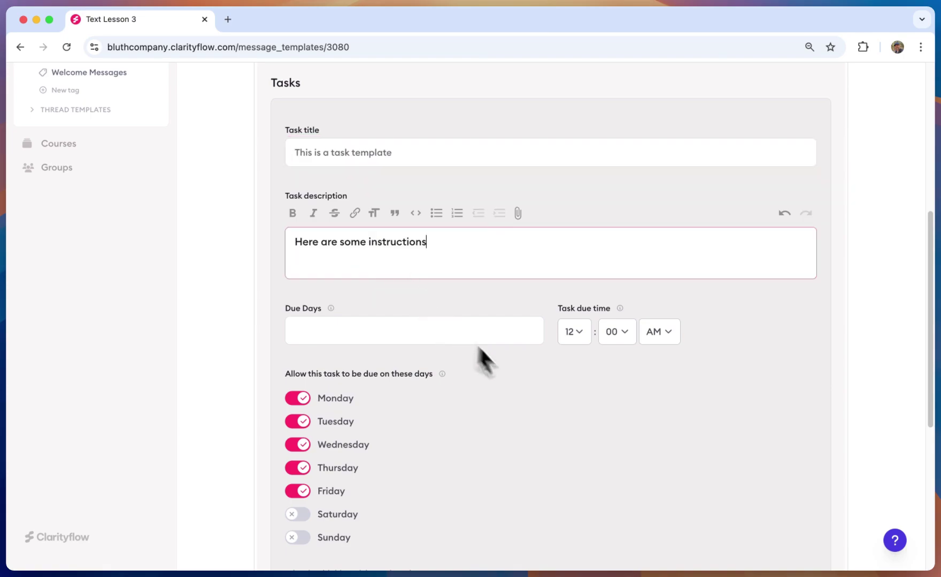
pyautogui.click(536, 393)
pyautogui.scroll(-1, 535, 393)
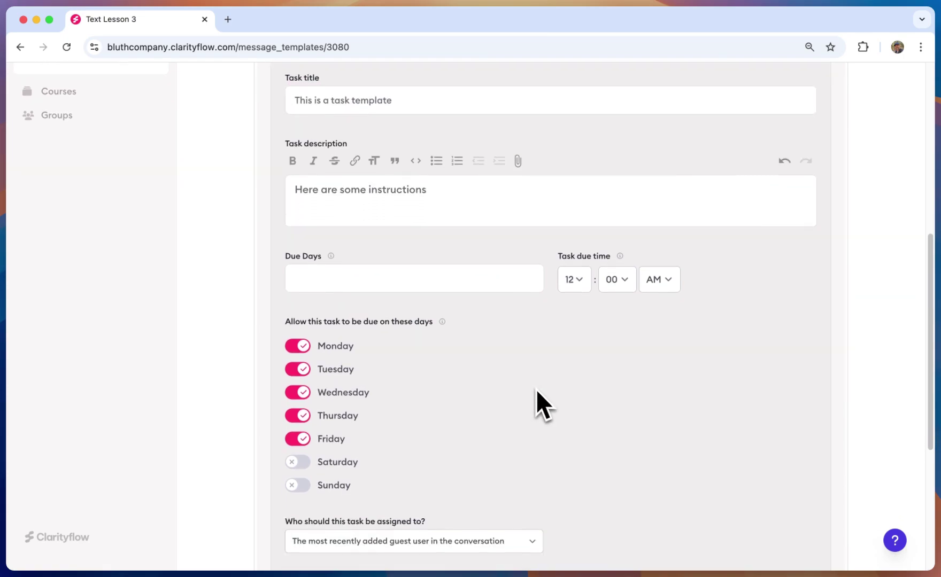
pyautogui.scroll(-1, 537, 391)
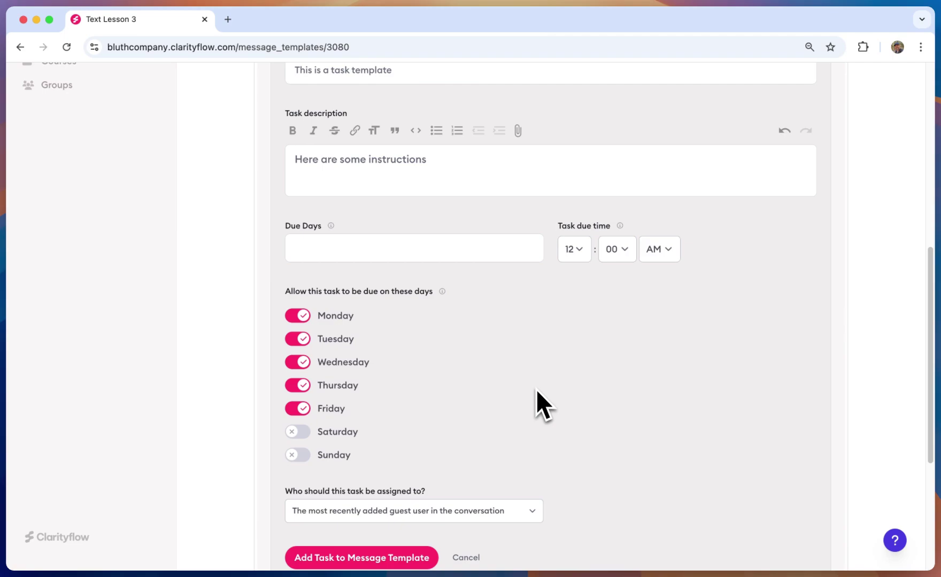
pyautogui.scroll(2, 536, 390)
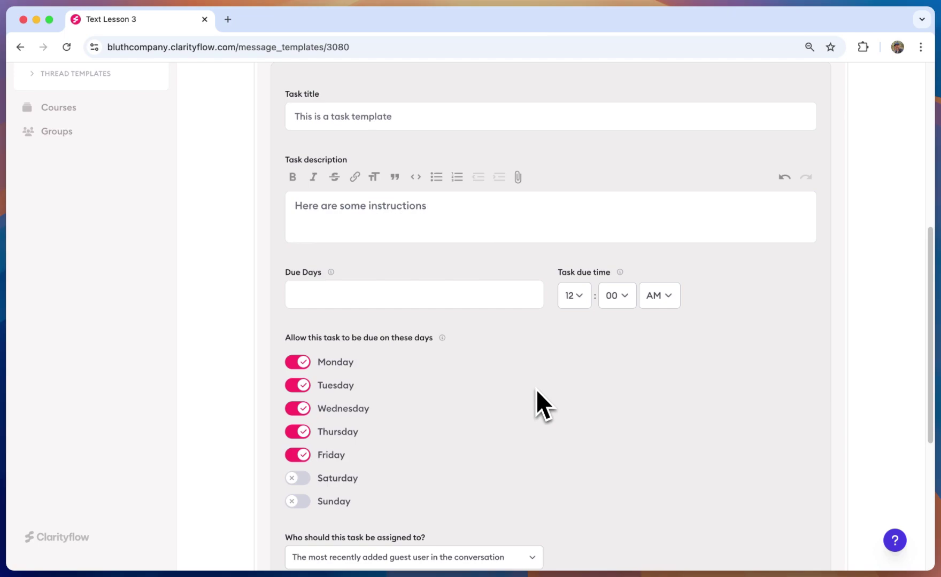
pyautogui.click(383, 296)
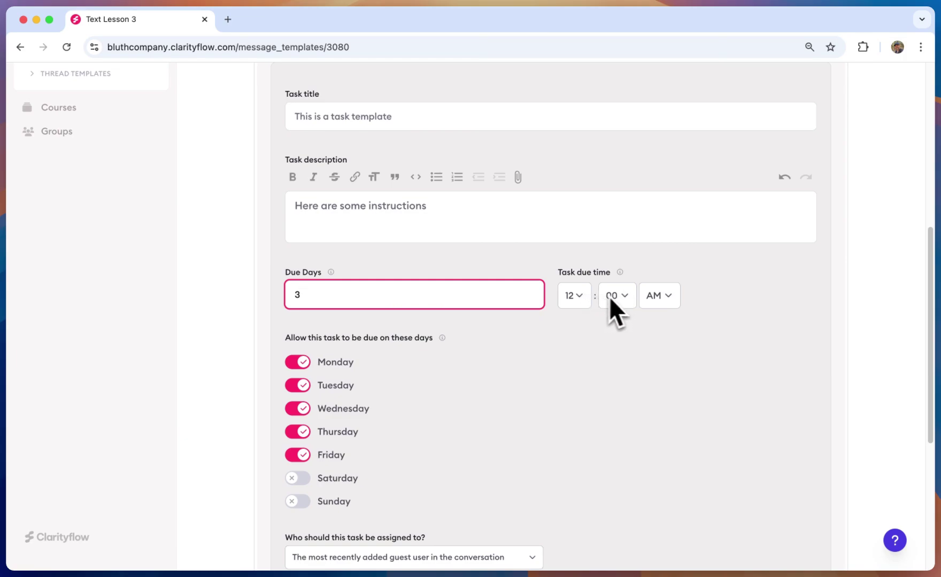
# - Assign the task to the most recently added guest user in the conversation and add it to the message template
pyautogui.scroll(-1, 454, 373)
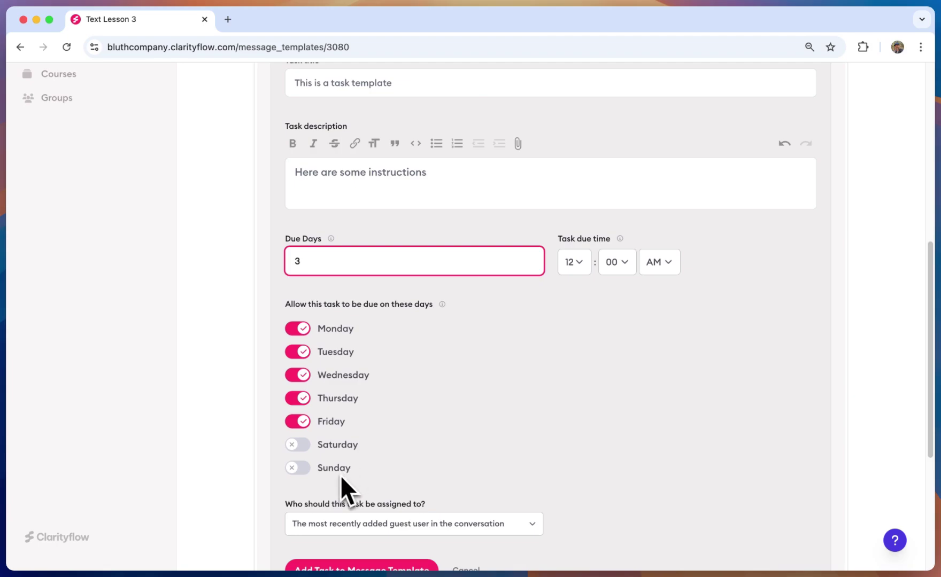
pyautogui.scroll(-3, 367, 401)
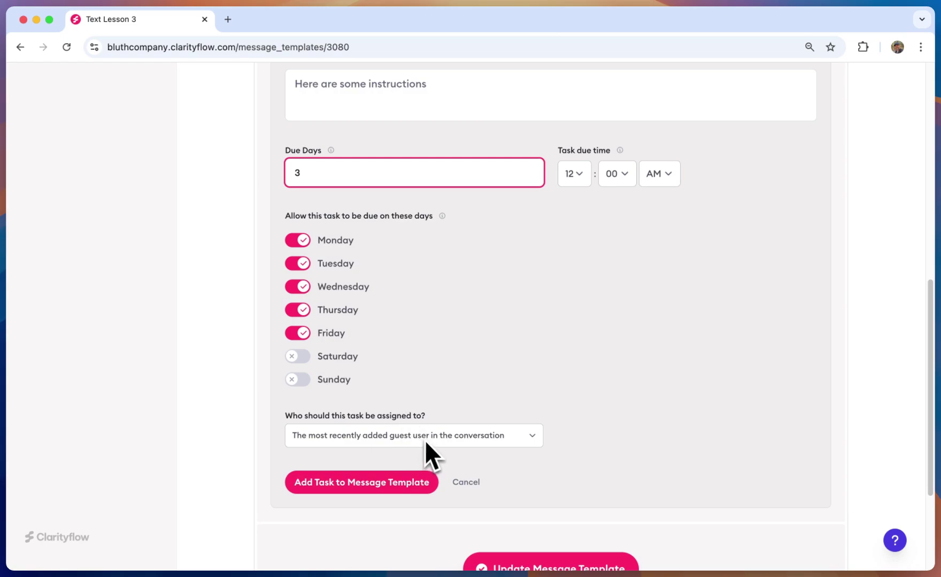
pyautogui.click(425, 439)
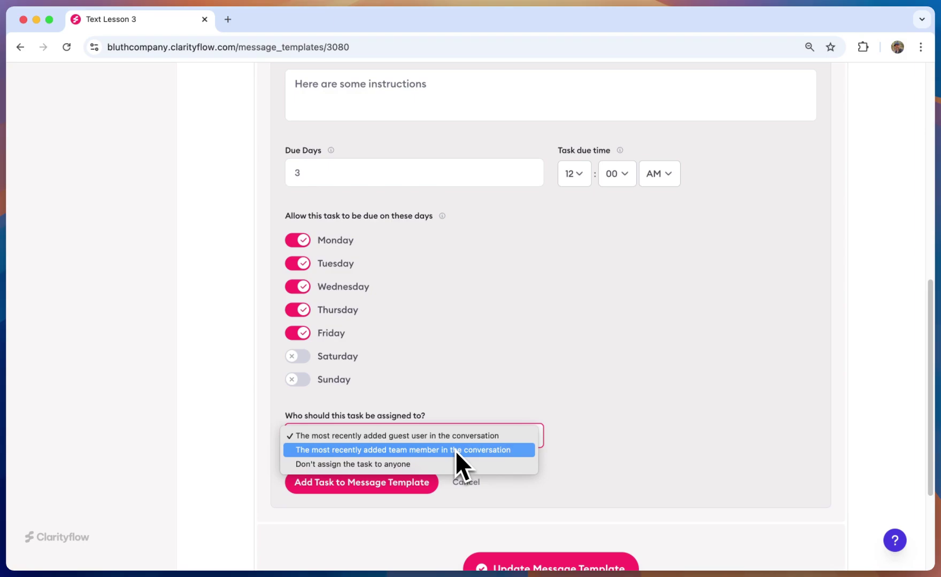
pyautogui.click(453, 464)
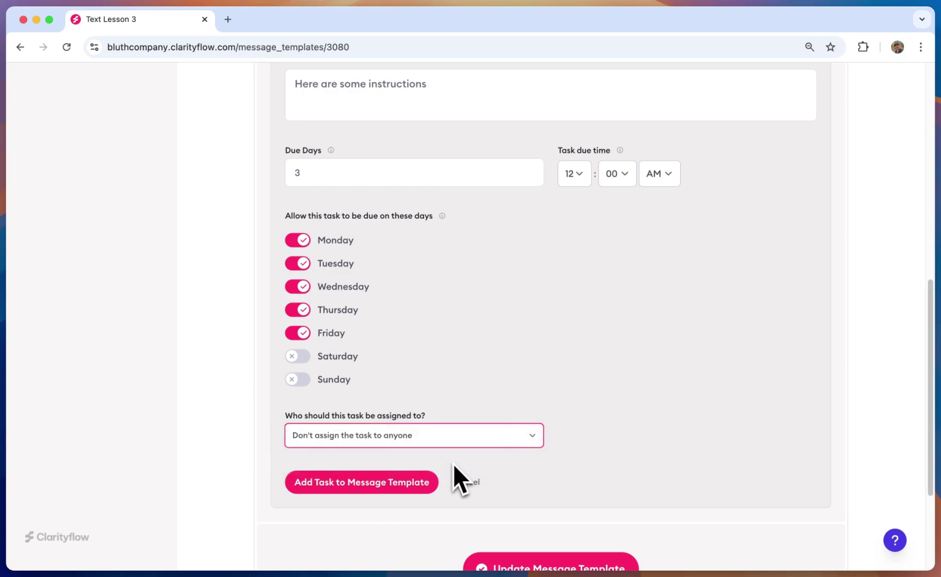
pyautogui.click(452, 438)
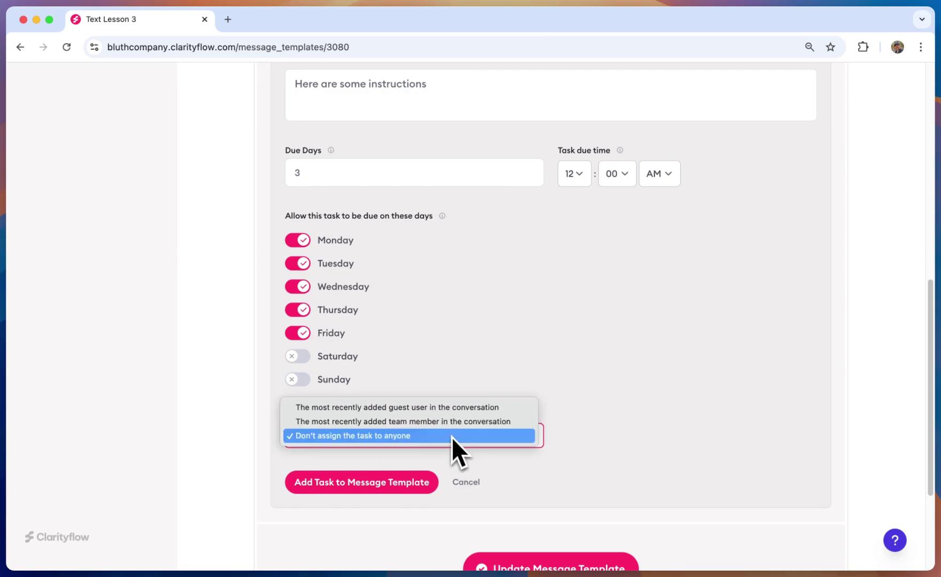
pyautogui.click(451, 413)
pyautogui.click(396, 483)
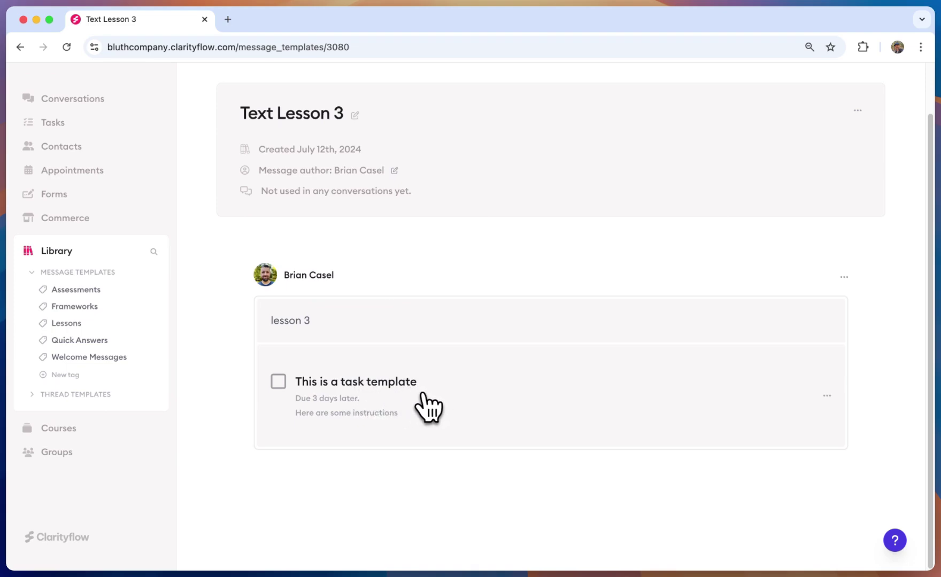
# - In the "Language learning lesson" conversation, start a new message that uses a template from the library
pyautogui.click(104, 99)
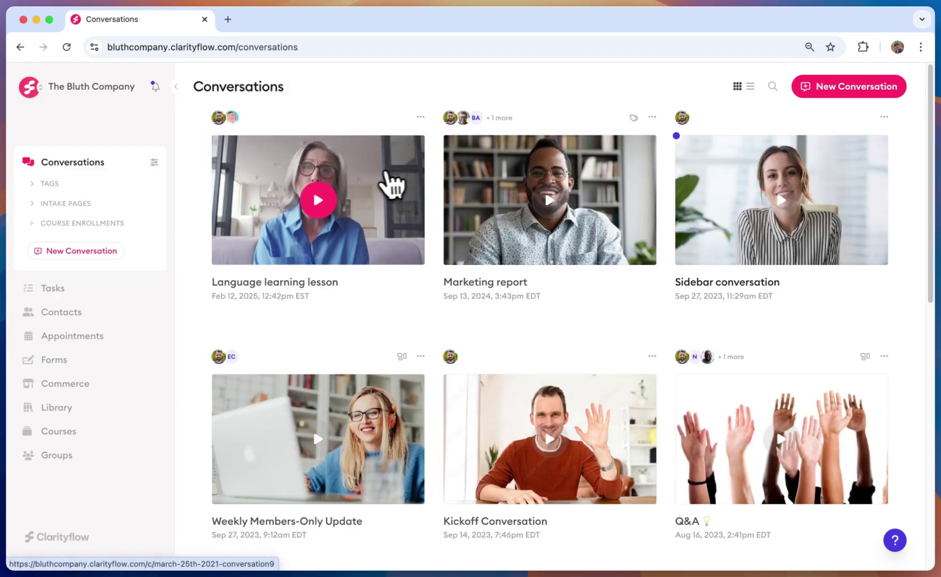
pyautogui.click(383, 172)
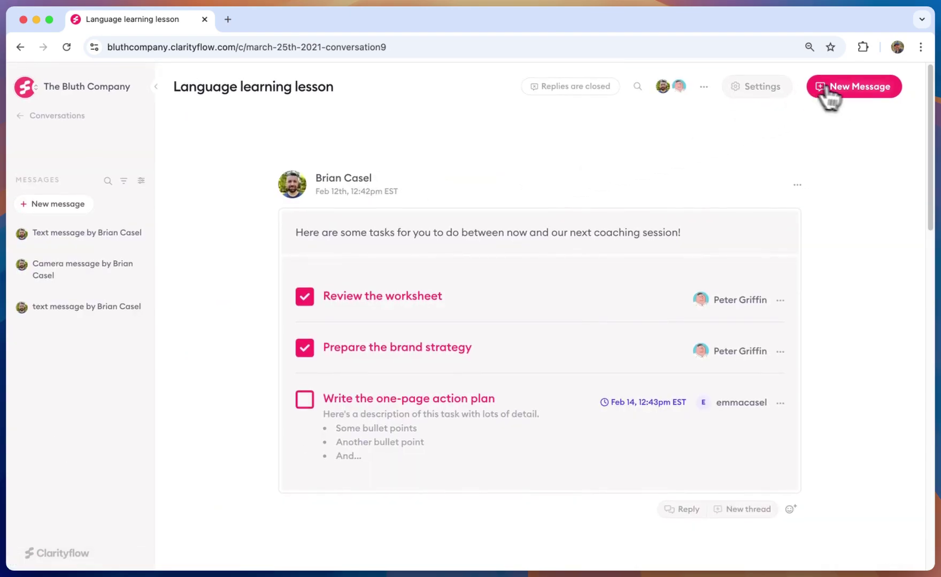
pyautogui.click(828, 89)
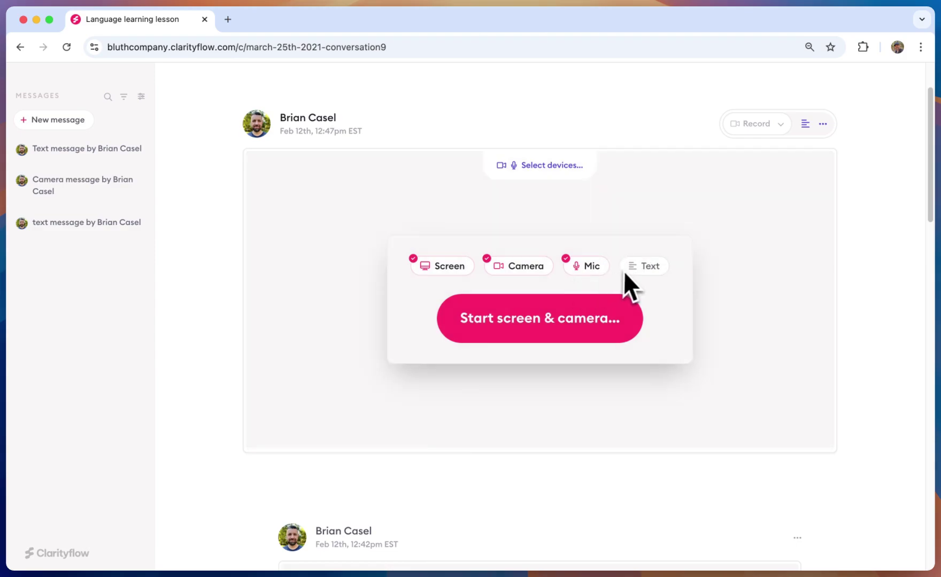
pyautogui.moveTo(743, 138)
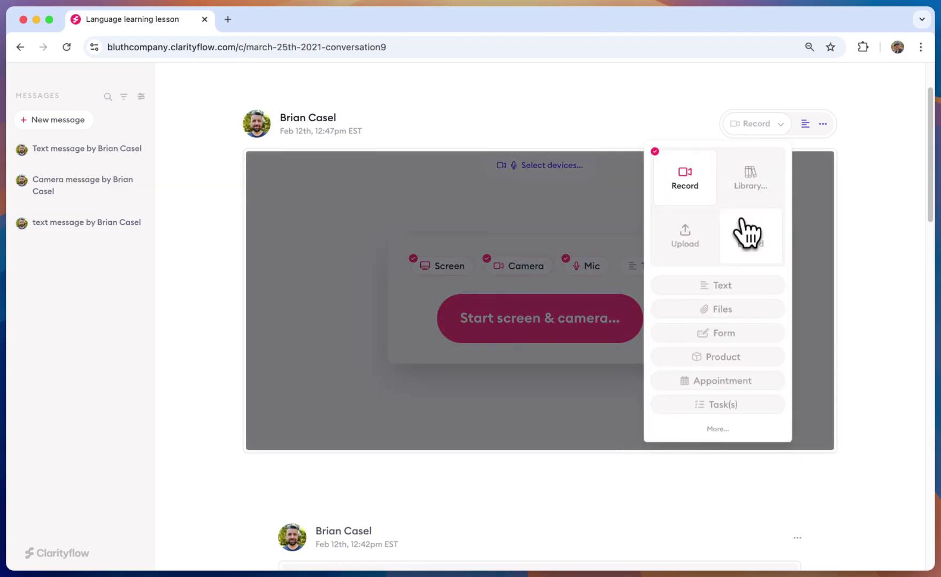
pyautogui.click(743, 187)
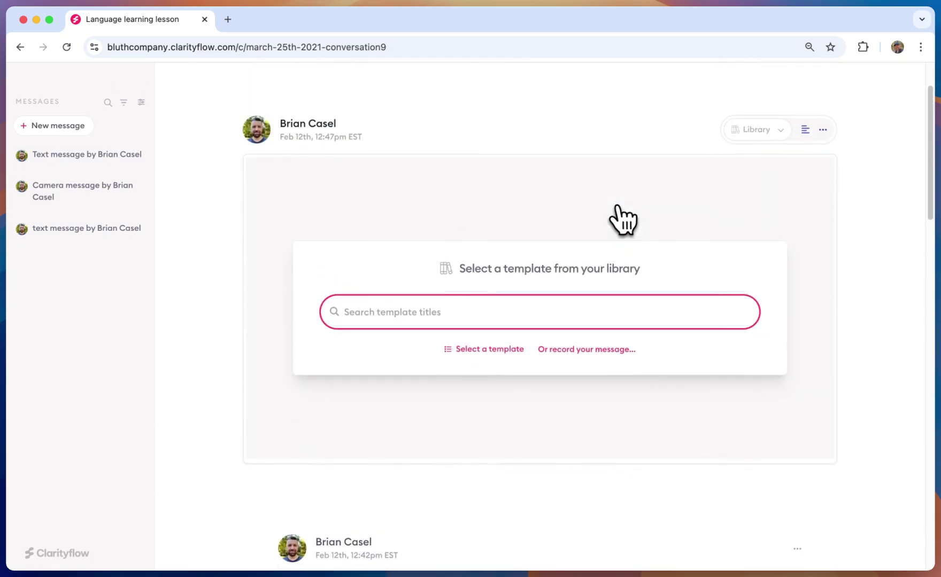
# - Search the templates for "lesson", select Text Lesson 3 and send it as the message
pyautogui.write('lesson')
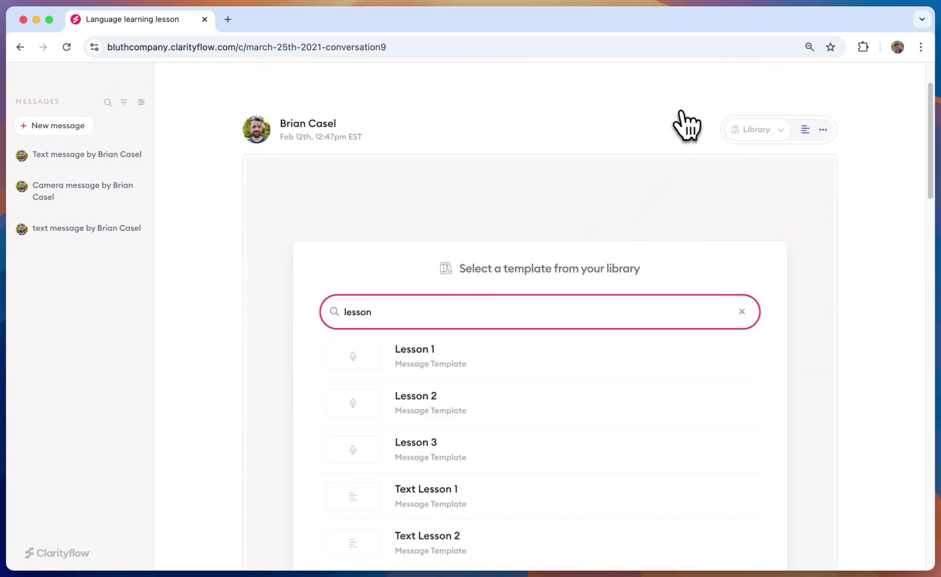
pyautogui.scroll(-2, 620, 422)
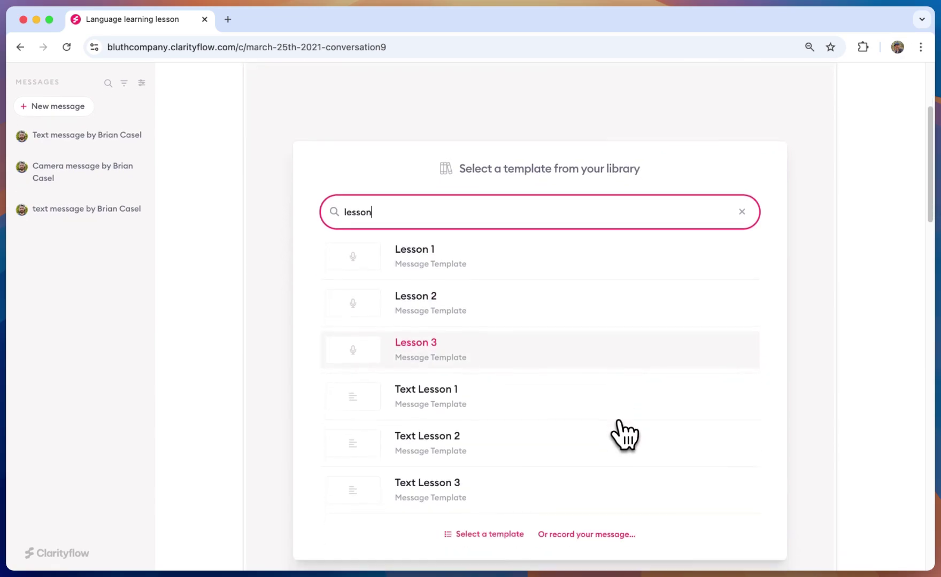
pyautogui.click(598, 478)
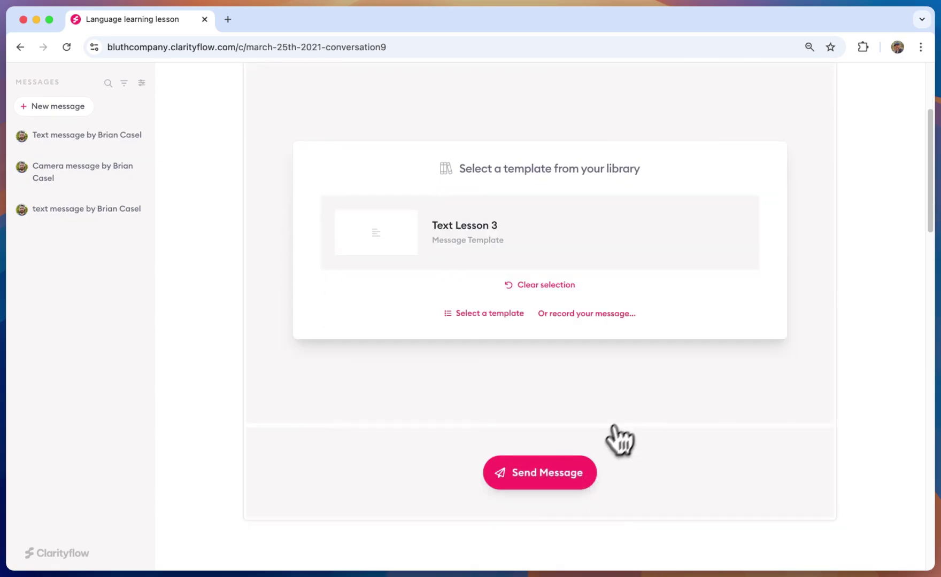
pyautogui.click(568, 474)
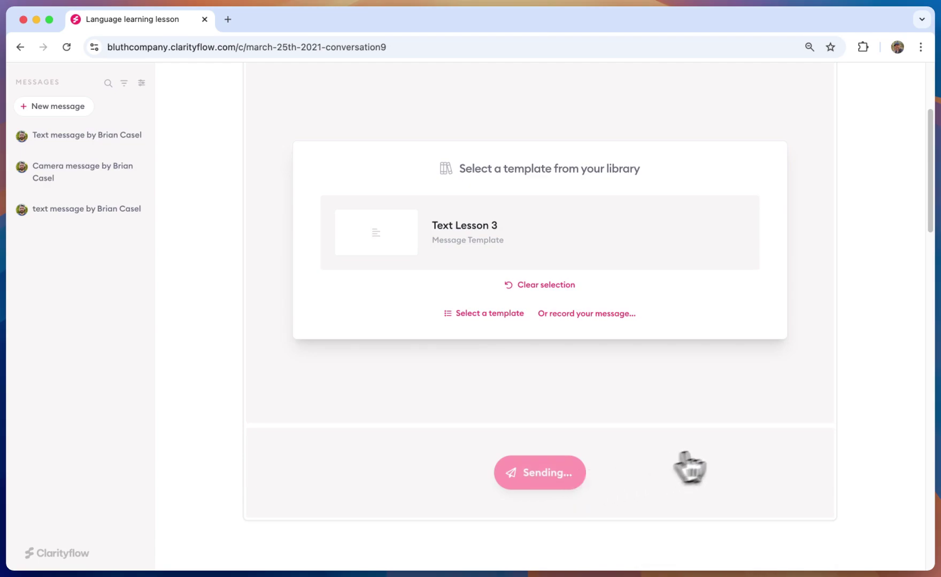
# - Check the task in the sent message, and return to the Tasks area to view it in the task list
pyautogui.scroll(2, 719, 447)
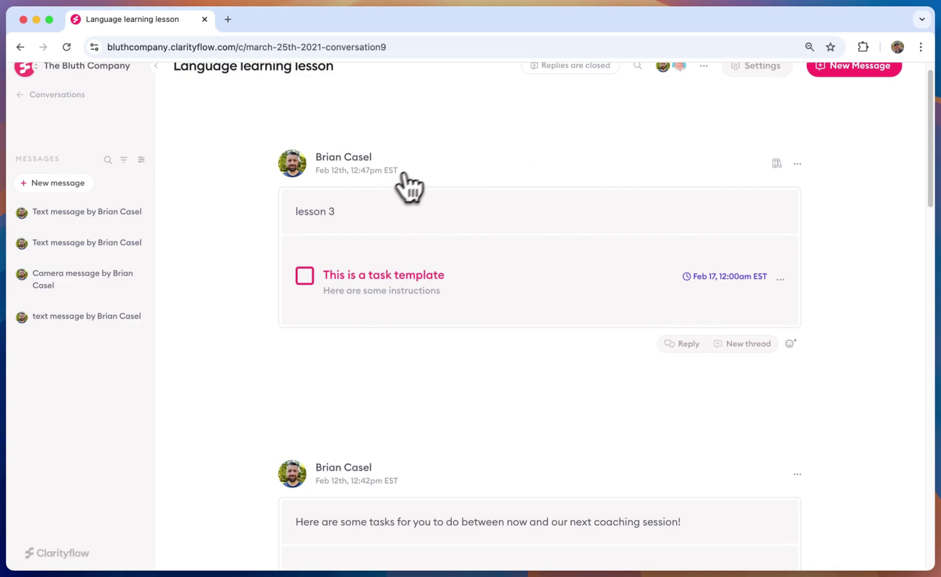
pyautogui.scroll(1, 454, 227)
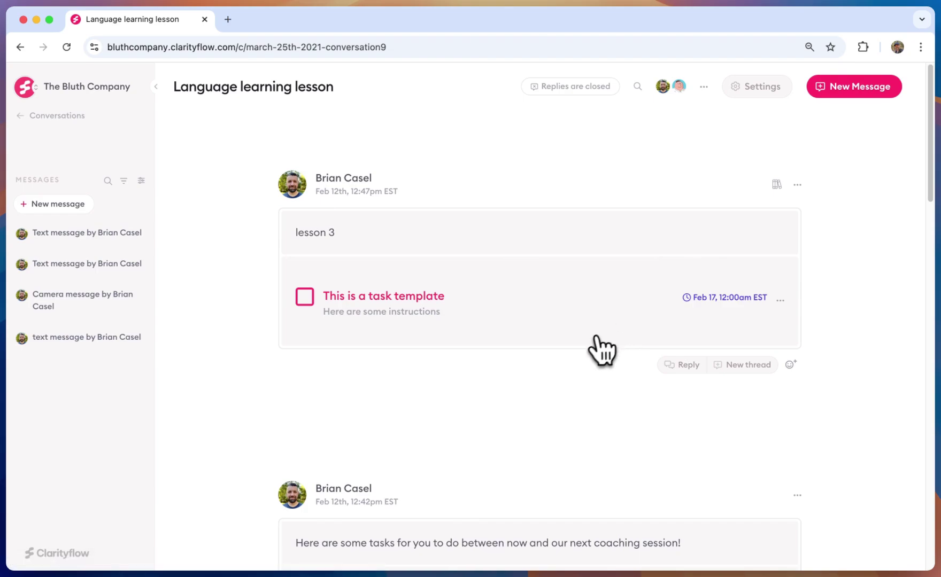
pyautogui.click(70, 115)
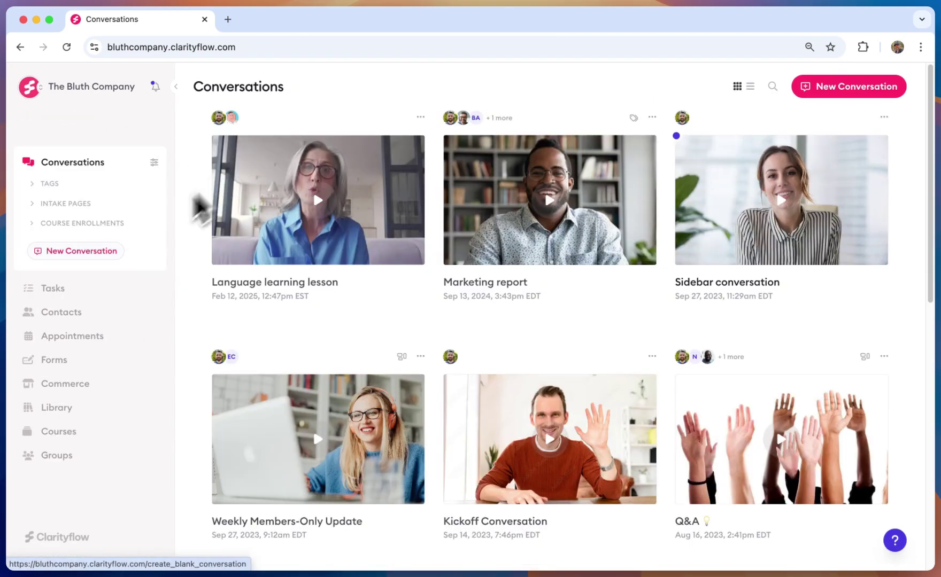
pyautogui.click(53, 290)
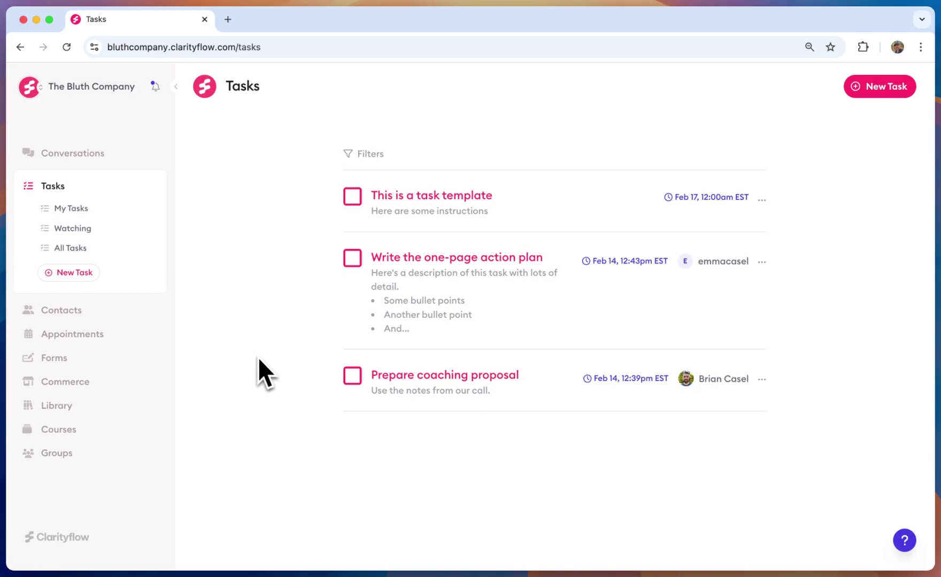